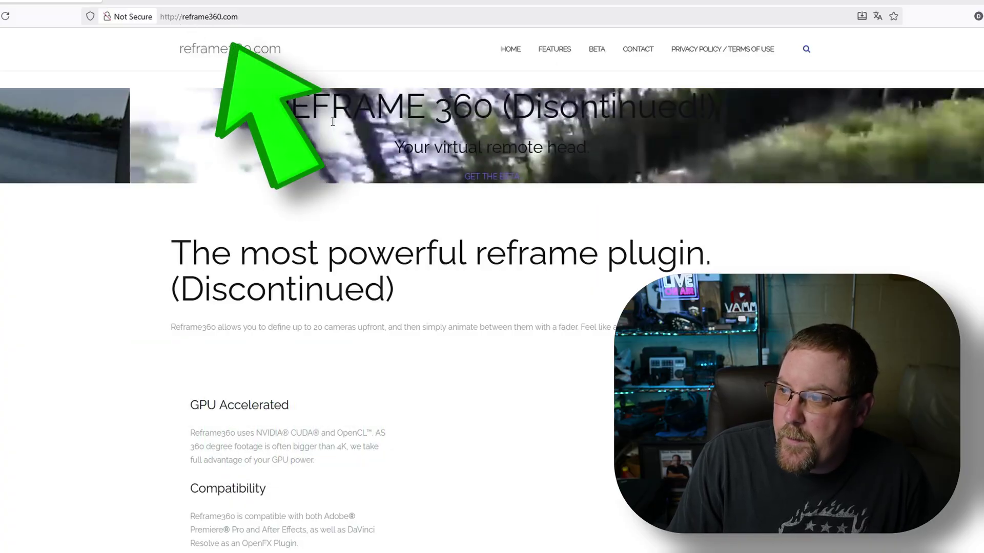
# Step: Open the Reframe360 beta download page from the reframe360.com GET THE BETA banner
pyautogui.click(487, 177)
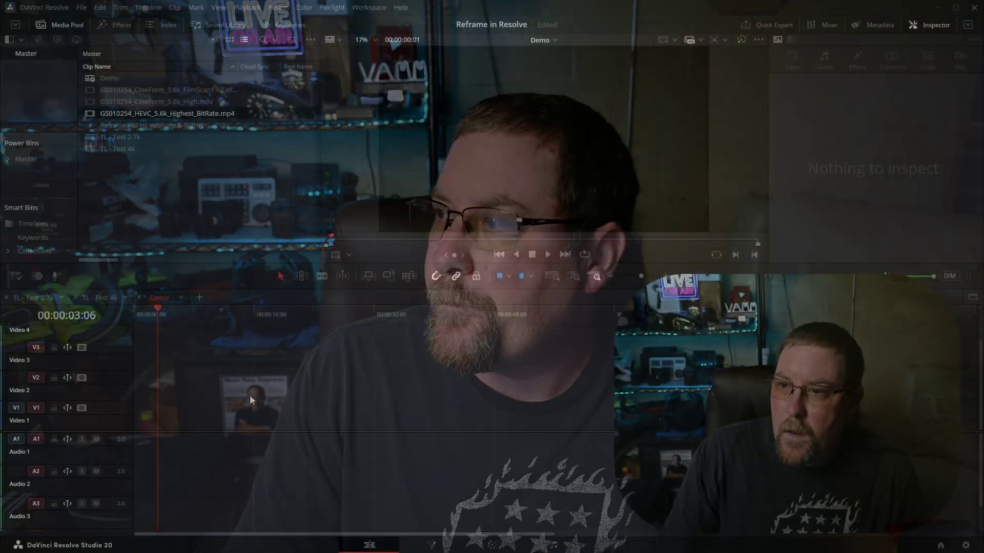
pyautogui.click(62, 9)
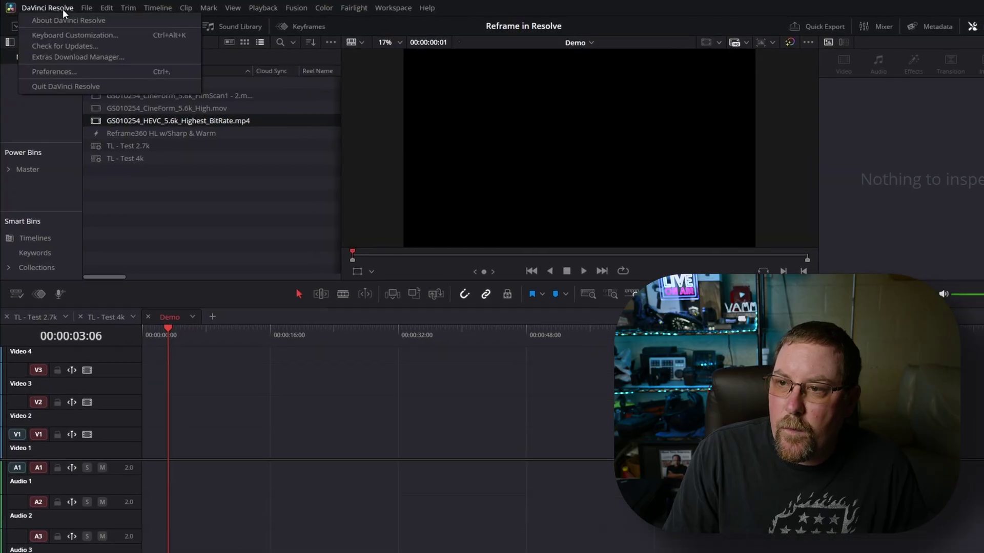
pyautogui.click(97, 100)
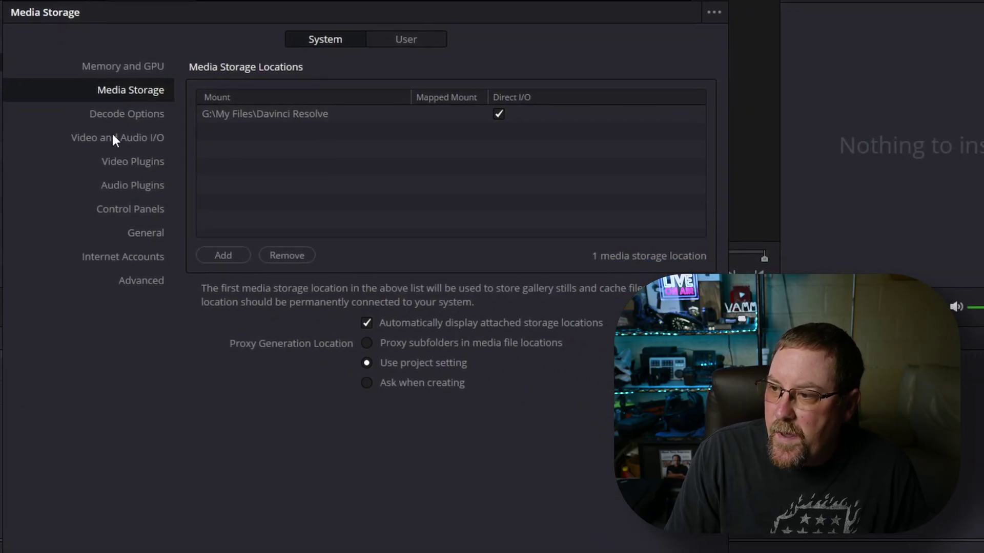
pyautogui.click(121, 166)
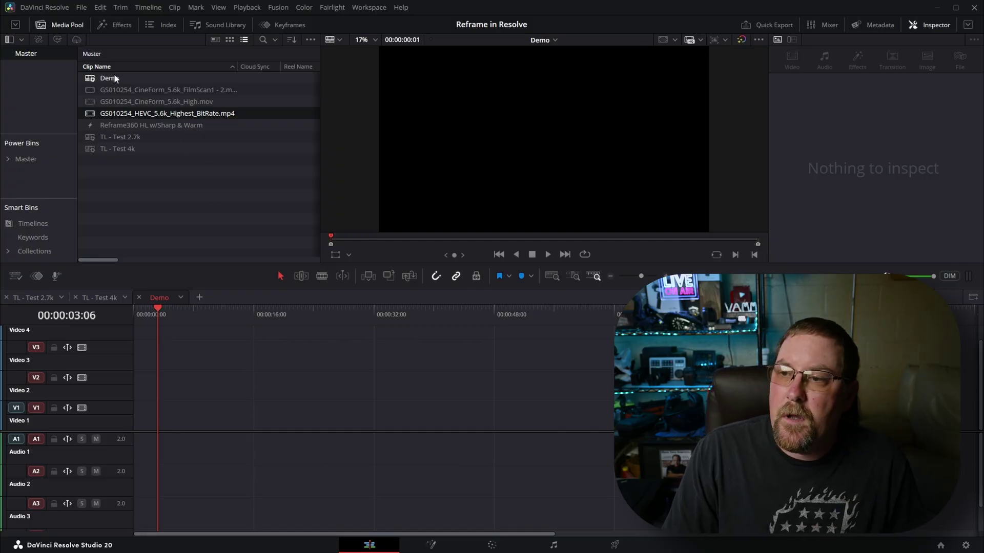
# Step: Open the Demo timeline's Timeline Settings to check its 3840 x 2160, 29.97 fps setup
pyautogui.rightClick(146, 100)
pyautogui.moveTo(176, 116)
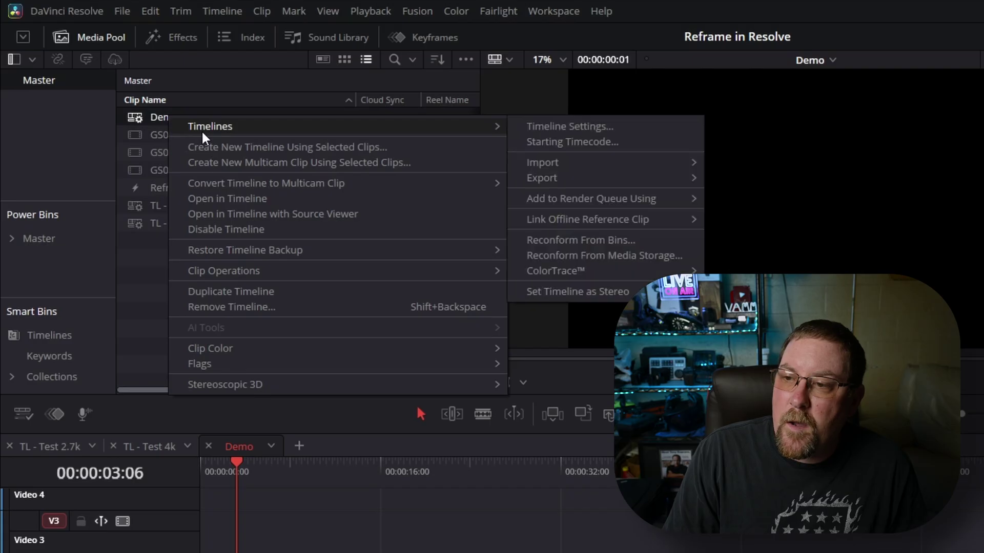
pyautogui.click(517, 126)
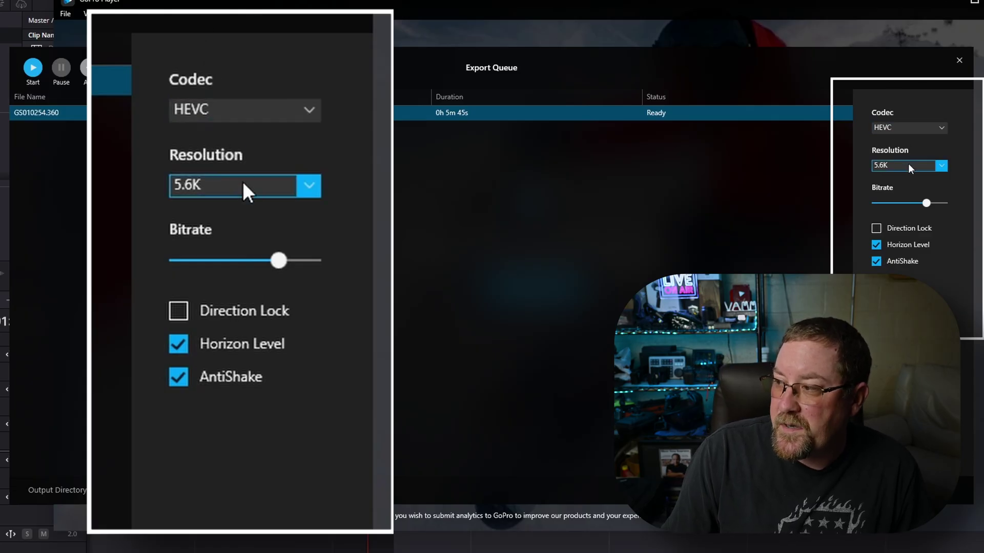
# Step: Raise the HEVC 5.6K export's bitrate to the maximum
pyautogui.moveTo(926, 204); pyautogui.dragTo(958, 204)
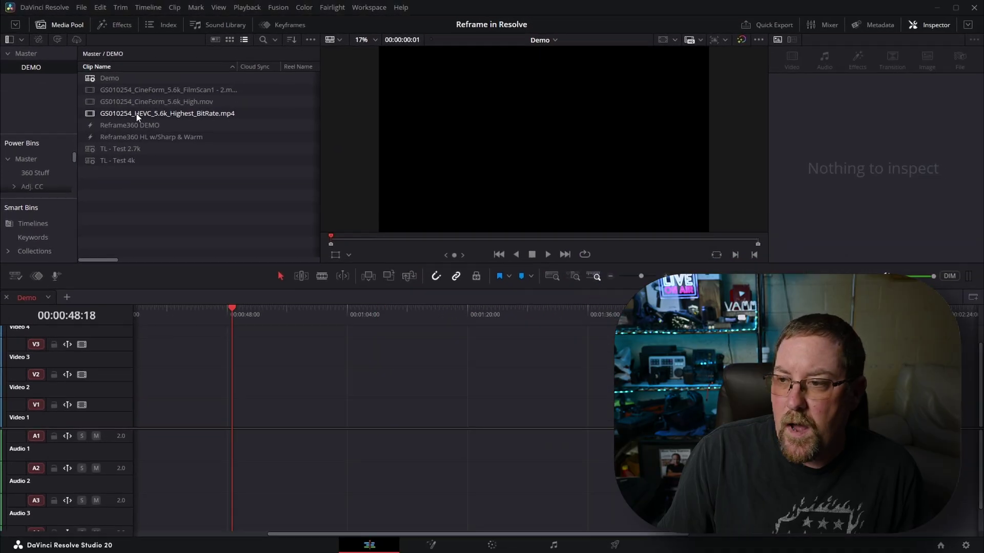
# Step: Place GS010254_HEVC_5.6k_Highest_BitRate.mp4 on the Demo timeline and try Stretch scaling
pyautogui.moveTo(137, 117); pyautogui.dragTo(241, 410)
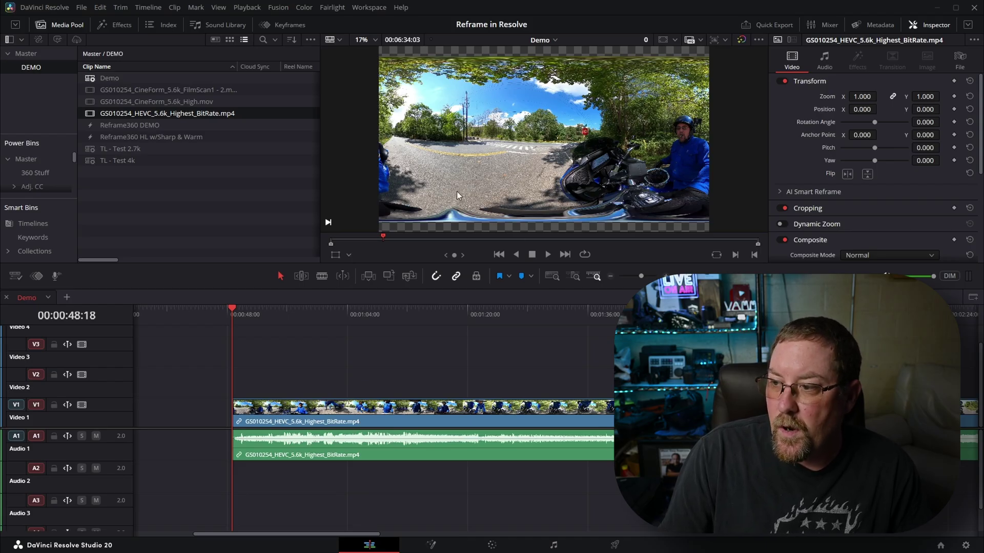
pyautogui.scroll(-5, 804, 179)
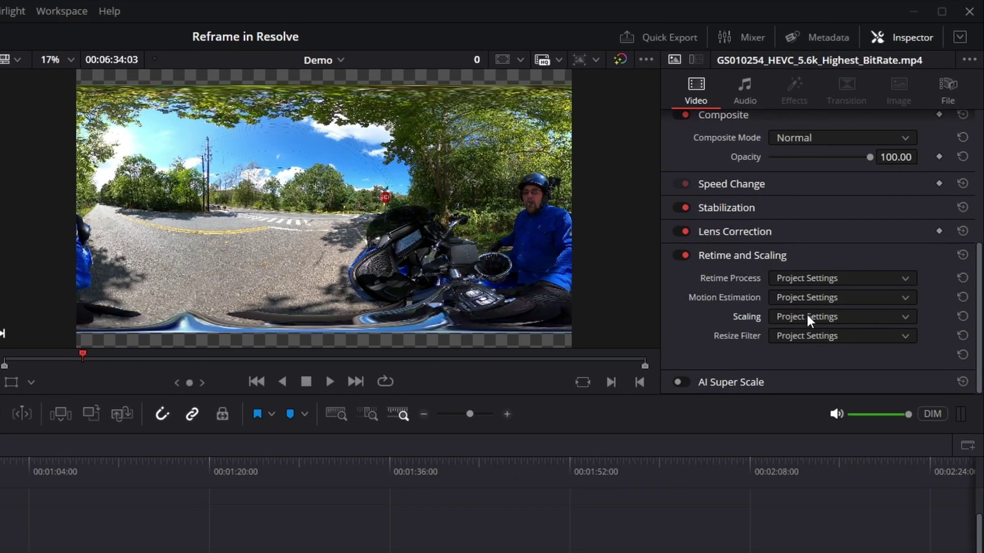
pyautogui.click(806, 313)
pyautogui.click(814, 405)
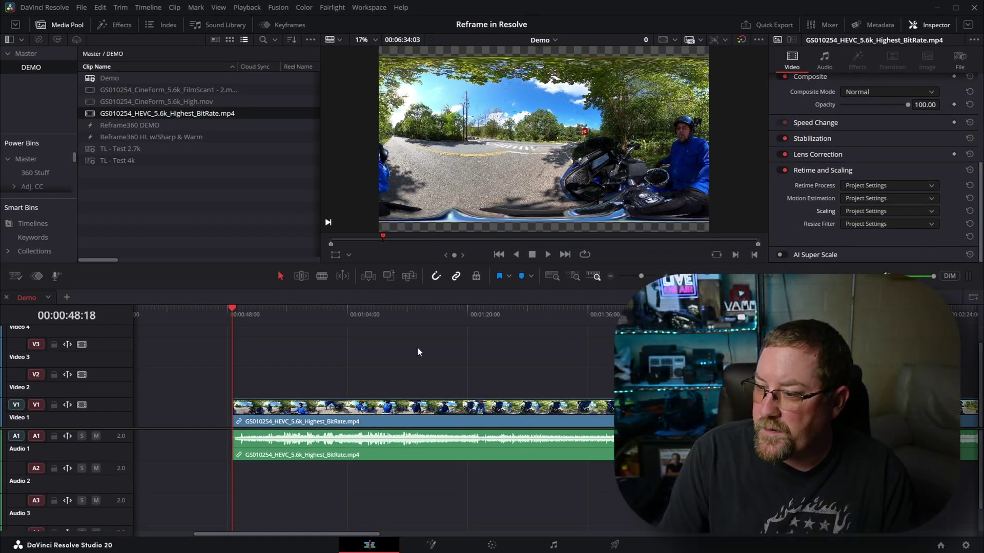
pyautogui.click(122, 27)
# Step: Apply the Open FX Reframe360 plugin to the 360 clip on Video 1
pyautogui.scroll(-3, 86, 92)
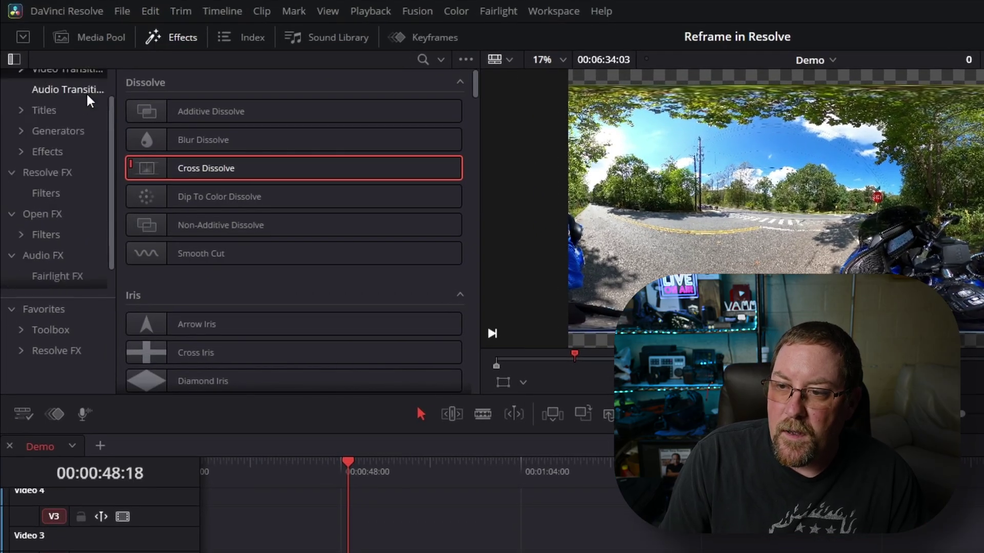
pyautogui.click(50, 189)
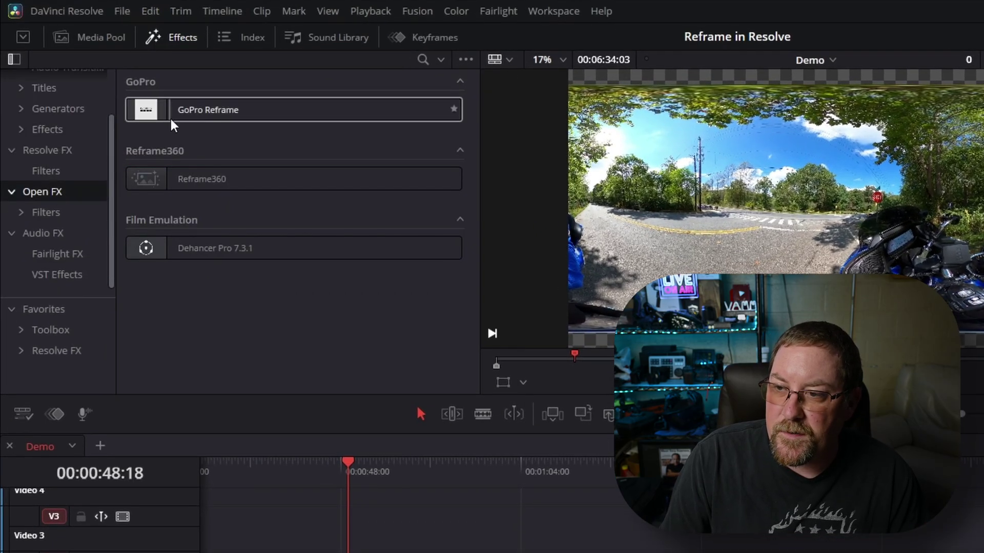
pyautogui.moveTo(214, 176); pyautogui.dragTo(226, 207)
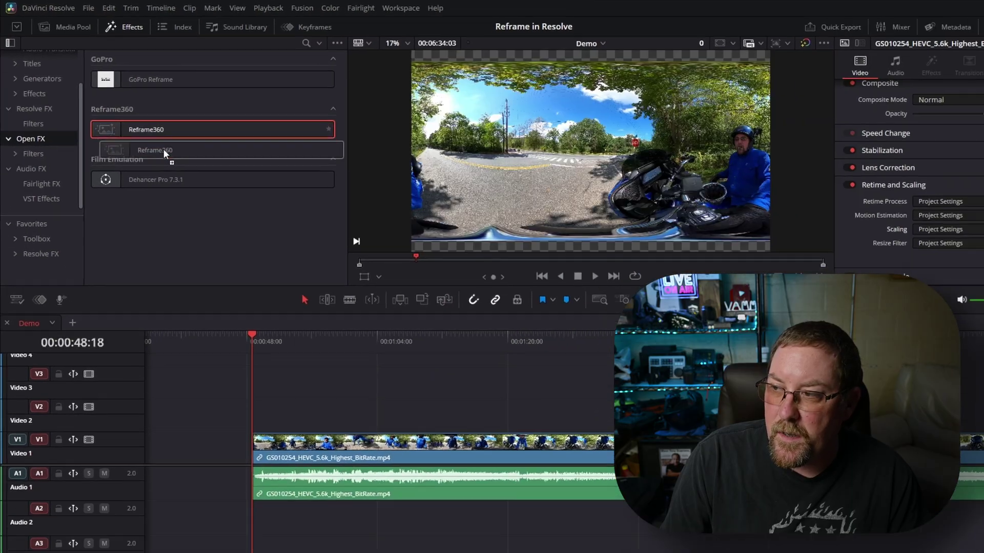
pyautogui.moveTo(163, 149); pyautogui.dragTo(290, 445)
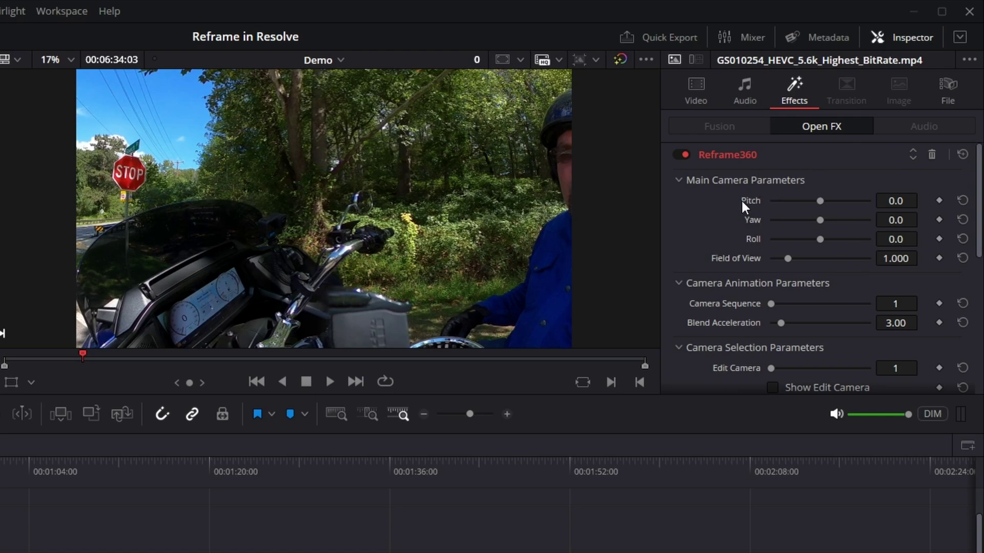
# Step: Try the Reframe360 Edit Camera slider and turn on Show Edit Camera
pyautogui.scroll(-3, 742, 201)
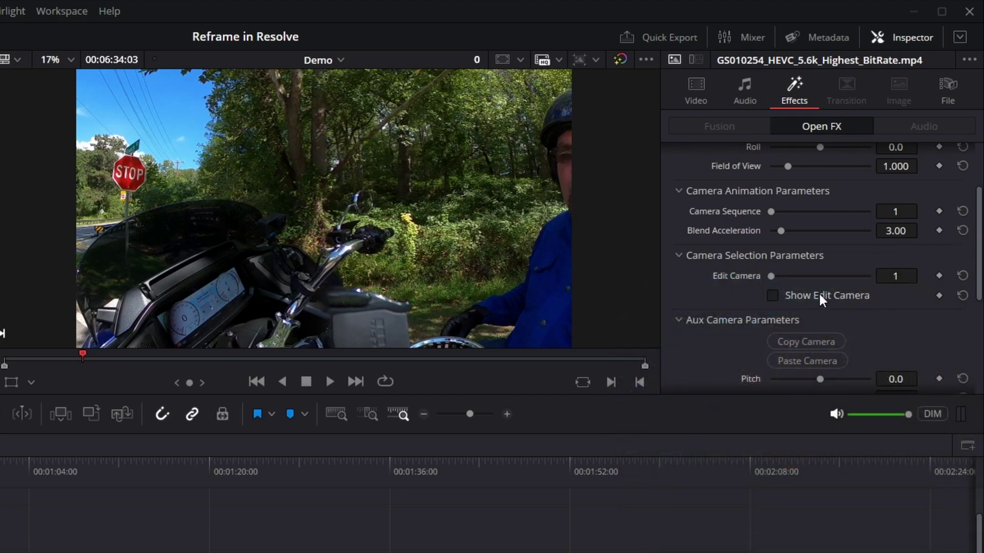
pyautogui.moveTo(771, 275)
pyautogui.mouseDown()
pyautogui.moveTo(866, 271)
pyautogui.moveTo(774, 273)
pyautogui.mouseUp()
pyautogui.scroll(-3, 722, 272)
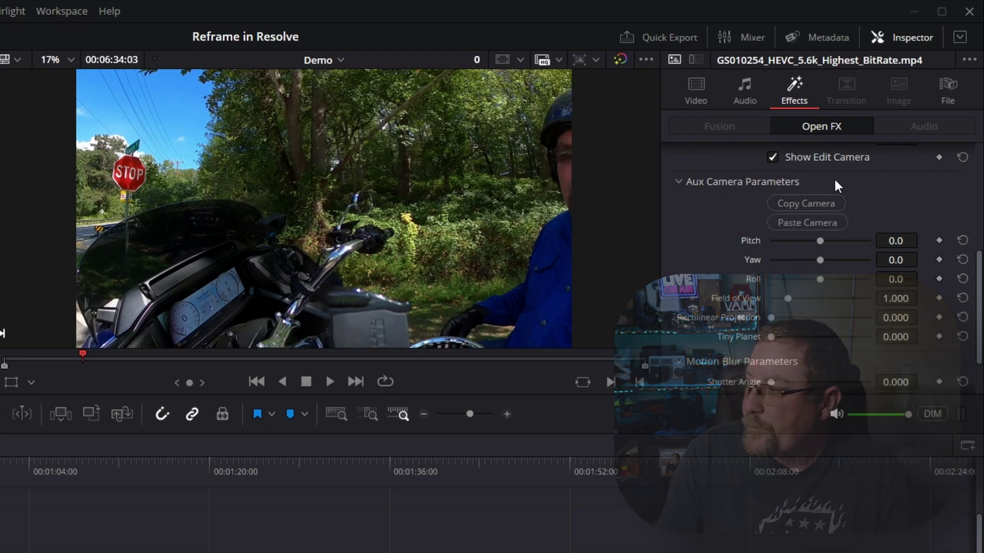
# Step: Test and reset Pitch, Yaw, Roll, Field of View and Rectilinear Projection; preview Tiny Planet
pyautogui.moveTo(894, 241)
pyautogui.mouseDown()
pyautogui.moveTo(904, 241)
pyautogui.moveTo(871, 241)
pyautogui.moveTo(880, 240)
pyautogui.mouseUp()
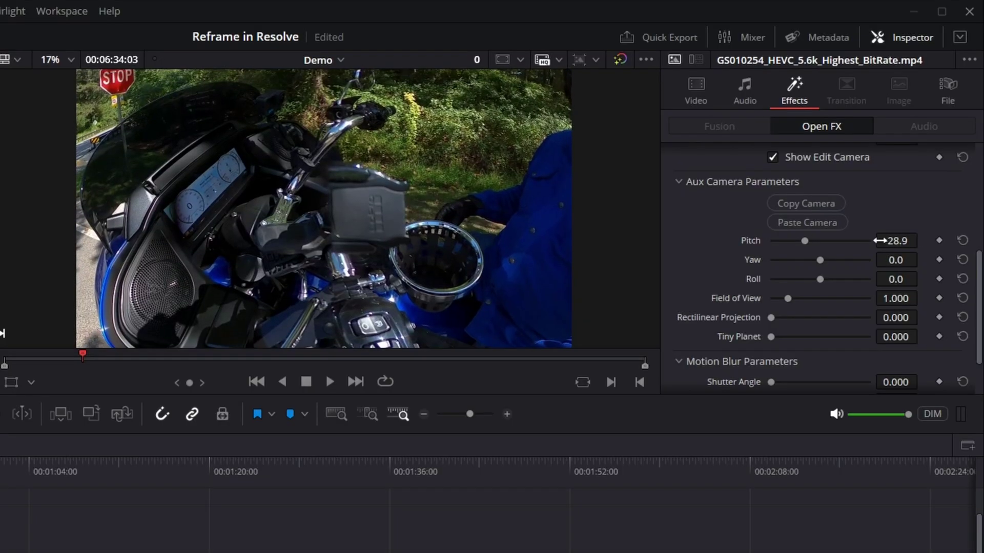
pyautogui.doubleClick(751, 239)
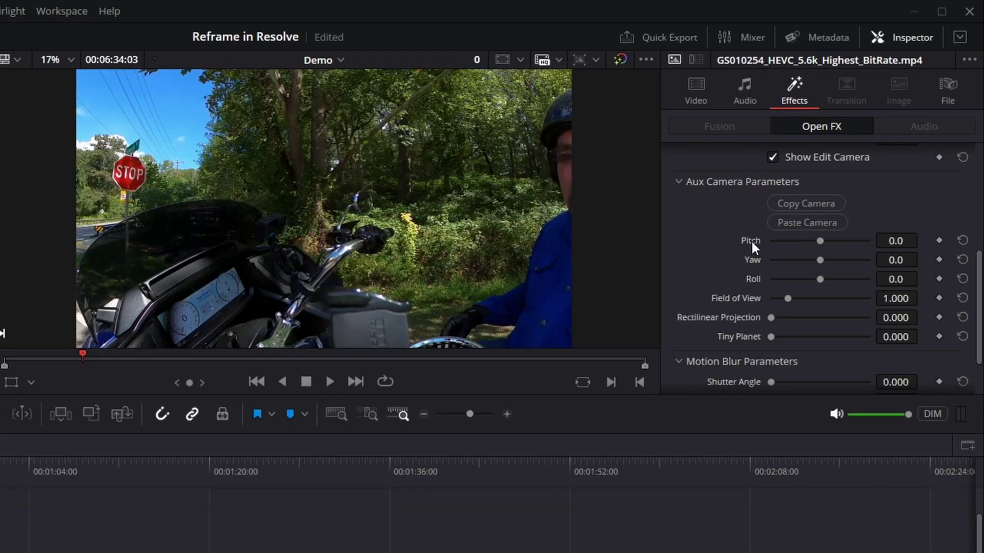
pyautogui.moveTo(895, 263); pyautogui.dragTo(917, 261)
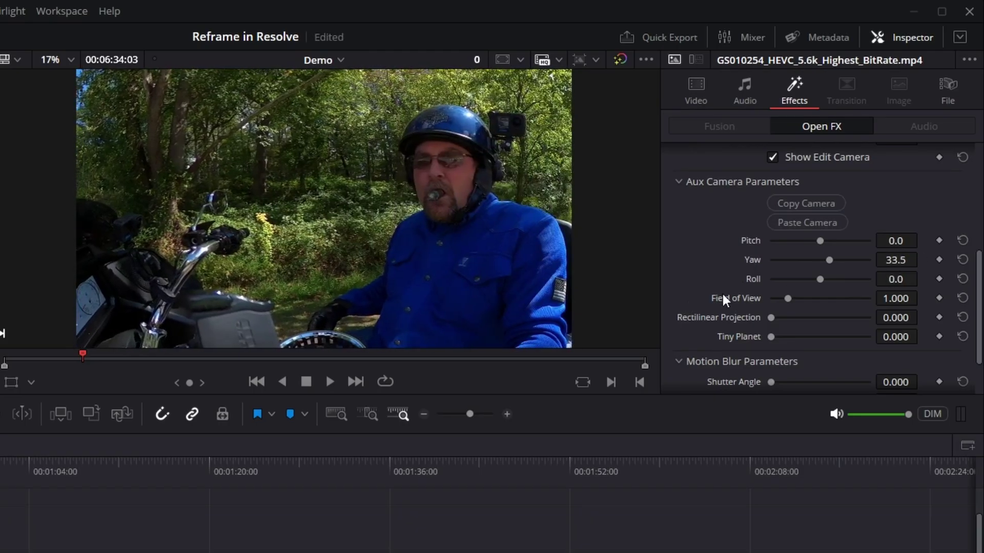
pyautogui.doubleClick(749, 259)
pyautogui.moveTo(895, 279); pyautogui.dragTo(773, 324)
pyautogui.doubleClick(754, 280)
pyautogui.doubleClick(743, 298)
pyautogui.doubleClick(723, 317)
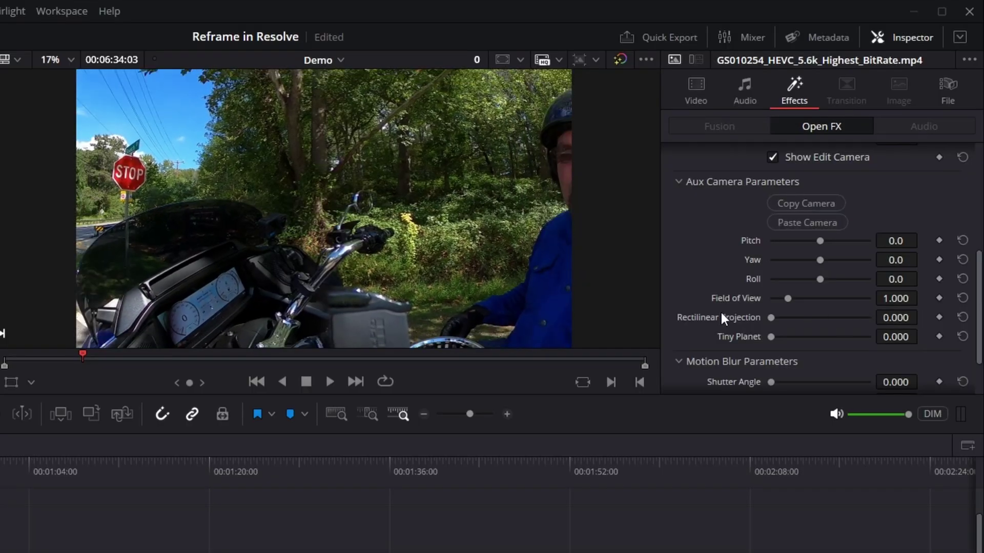
pyautogui.moveTo(895, 341); pyautogui.dragTo(922, 337)
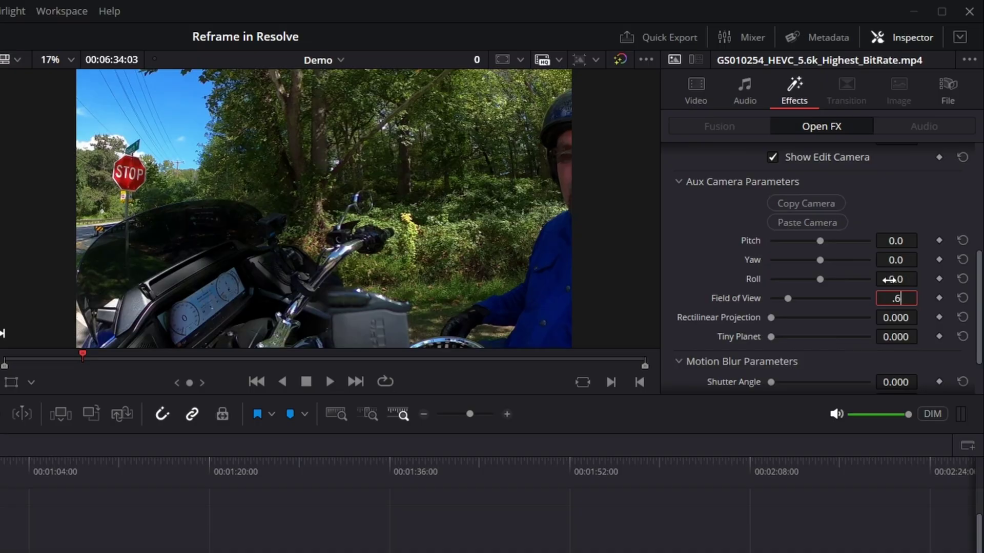
# Step: Set camera 1 to Field of View 0.600 and Yaw 28.9, then move to Edit Camera 2
pyautogui.press('Return')
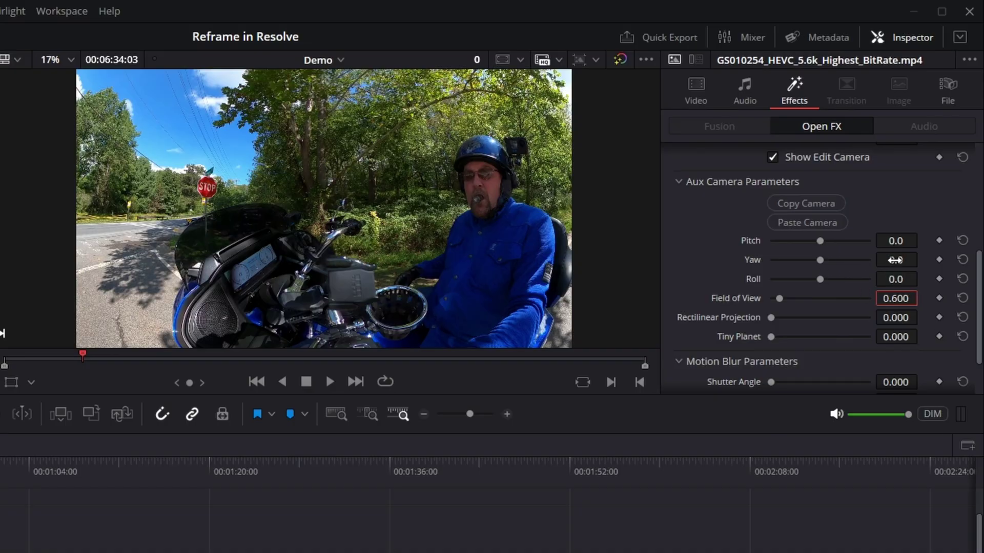
pyautogui.moveTo(894, 260); pyautogui.dragTo(922, 259)
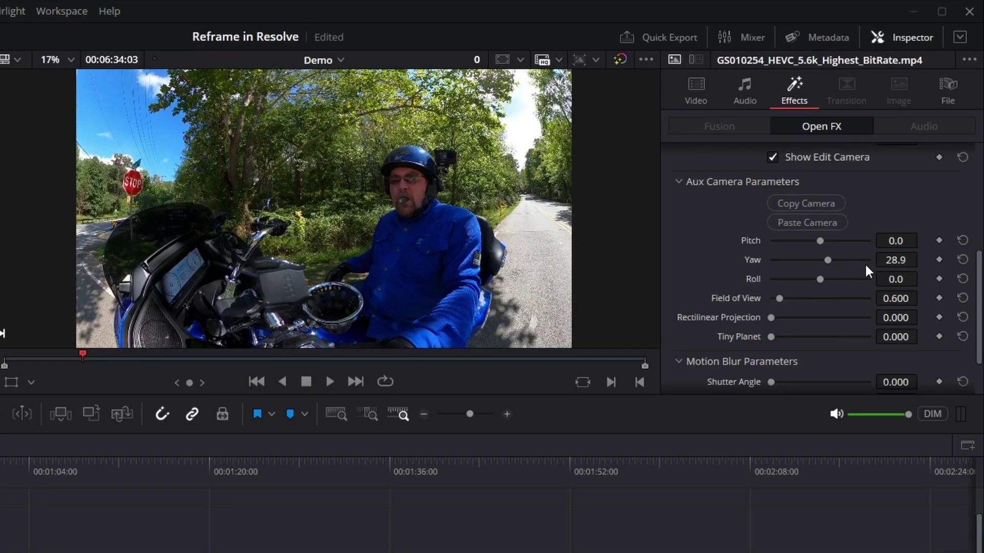
pyautogui.scroll(3, 865, 263)
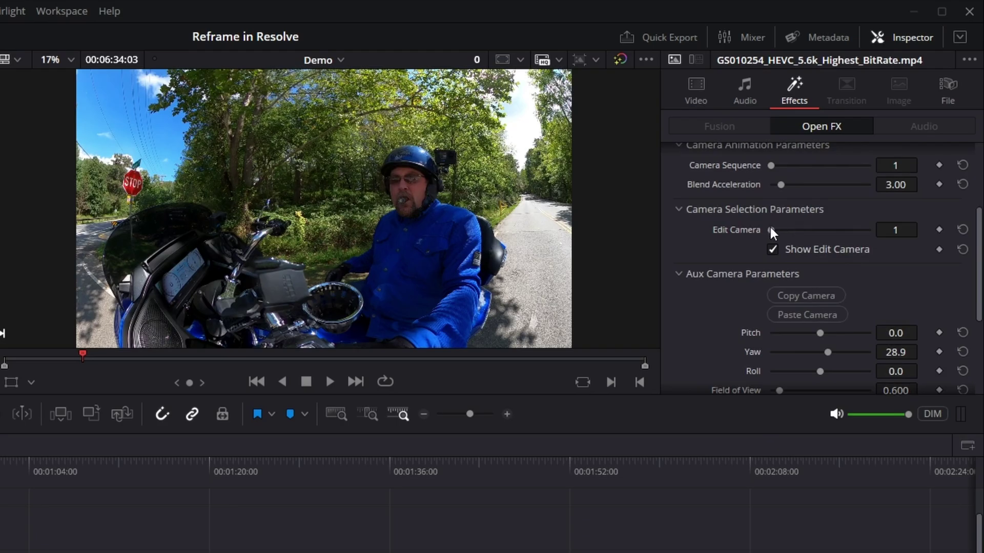
pyautogui.moveTo(770, 230); pyautogui.dragTo(775, 230)
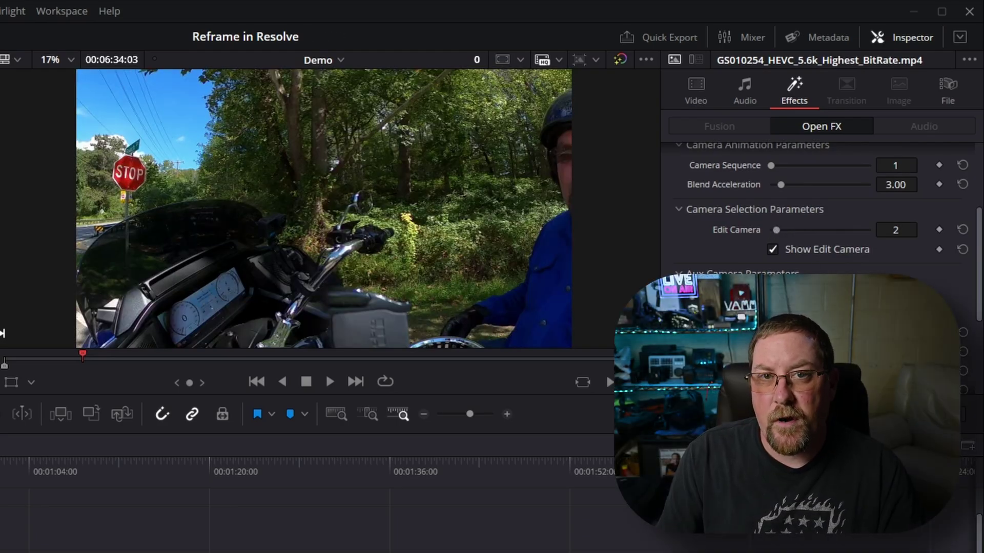
# Step: Change the 360 clip's Retime and Scaling option to Stretch
pyautogui.scroll(3, 923, 332)
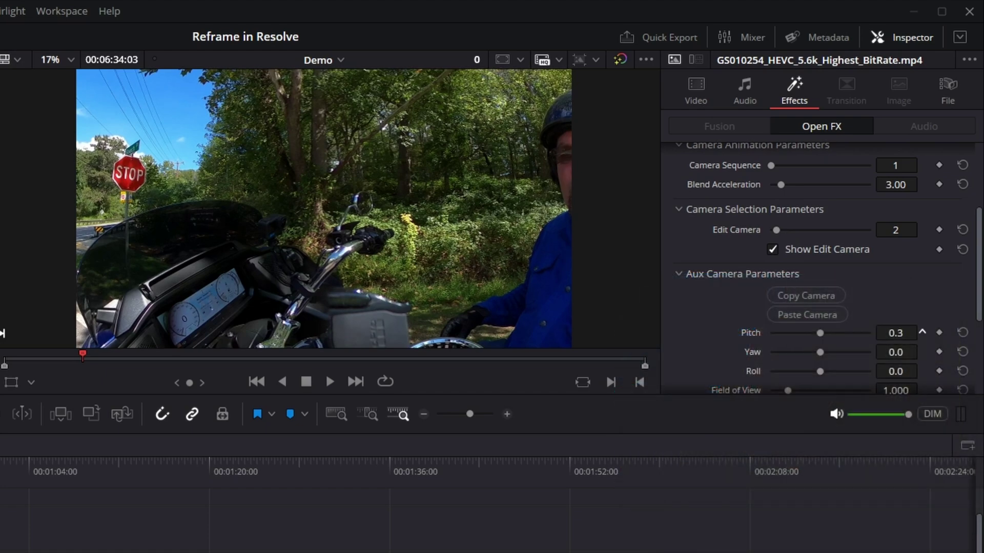
pyautogui.scroll(20, 923, 332)
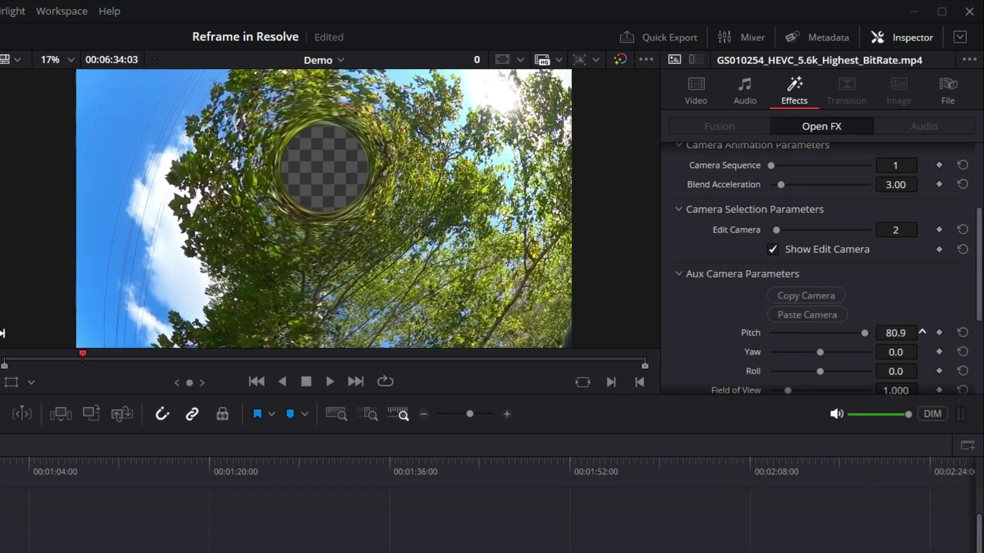
pyautogui.scroll(3, 923, 332)
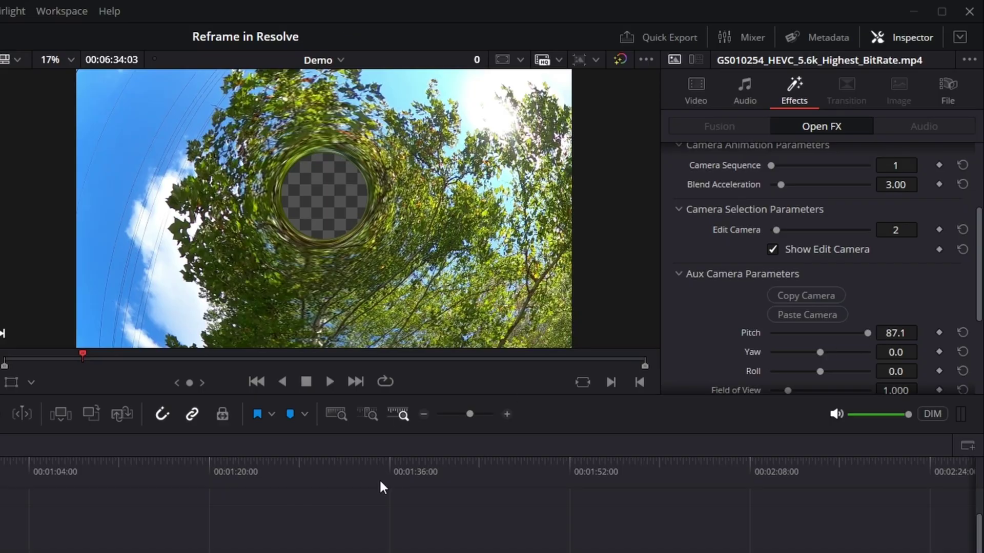
pyautogui.scroll(-5, 742, 307)
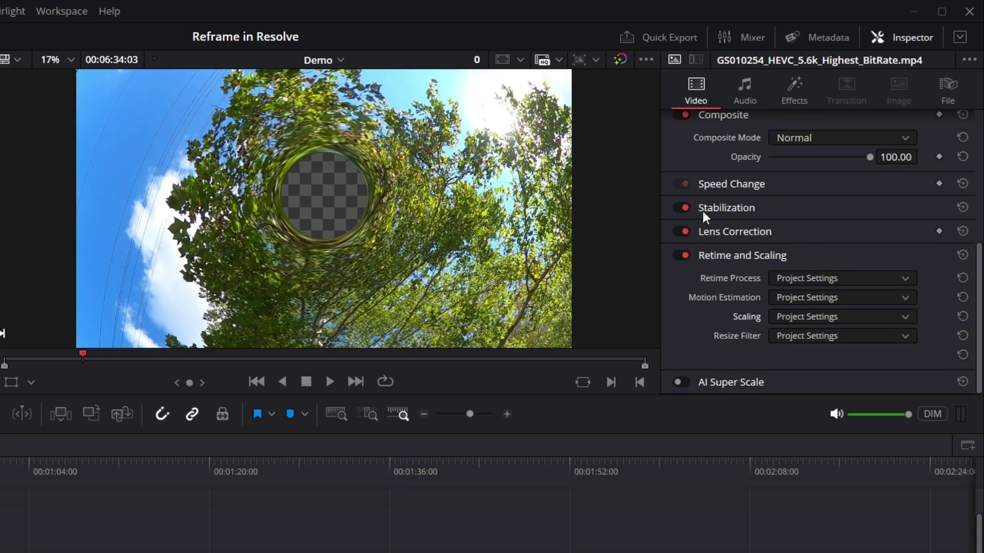
pyautogui.click(798, 316)
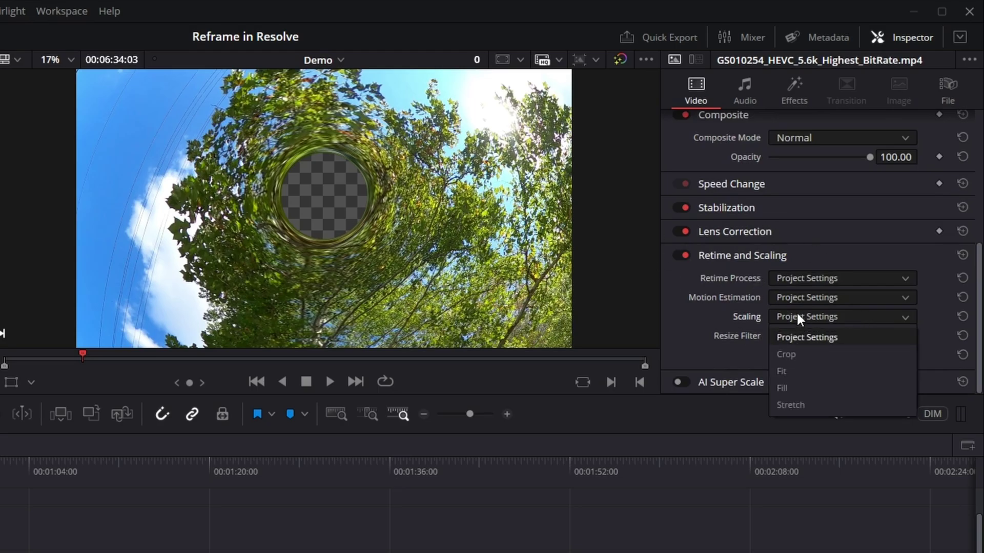
pyautogui.click(803, 404)
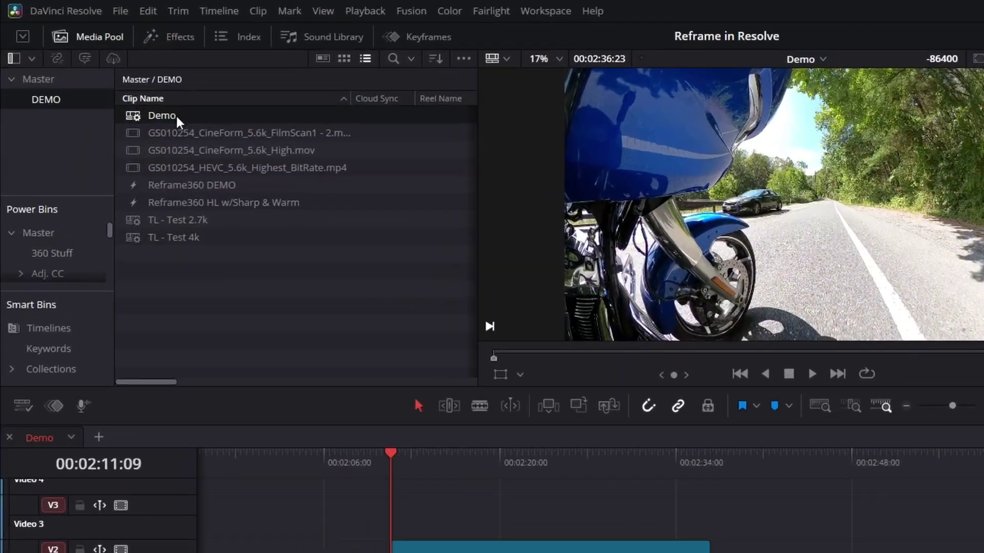
# Step: Set the Demo timeline's mismatched resolution to Stretch frame to all corners
pyautogui.rightClick(174, 114)
pyautogui.moveTo(206, 131)
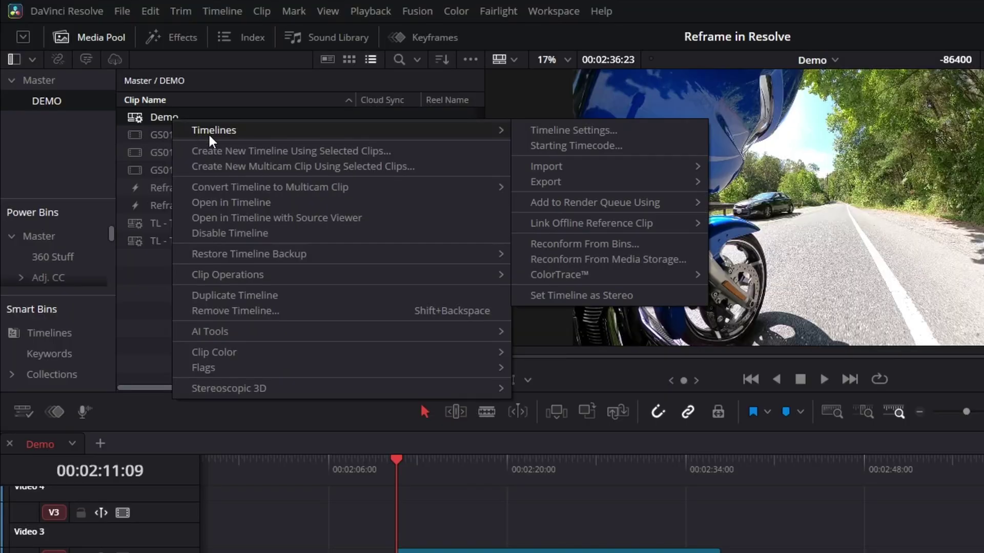
pyautogui.click(540, 130)
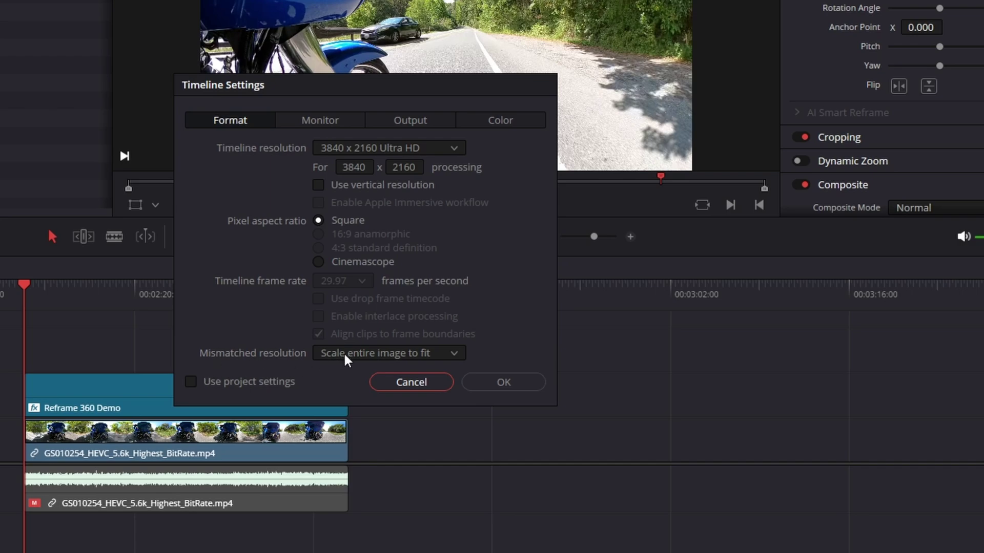
pyautogui.click(405, 353)
pyautogui.click(358, 424)
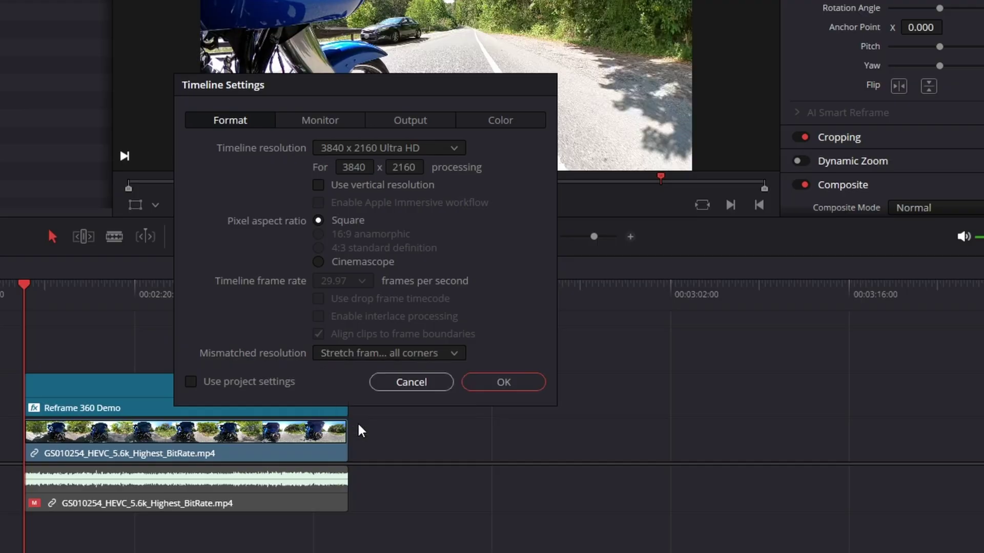
pyautogui.click(500, 383)
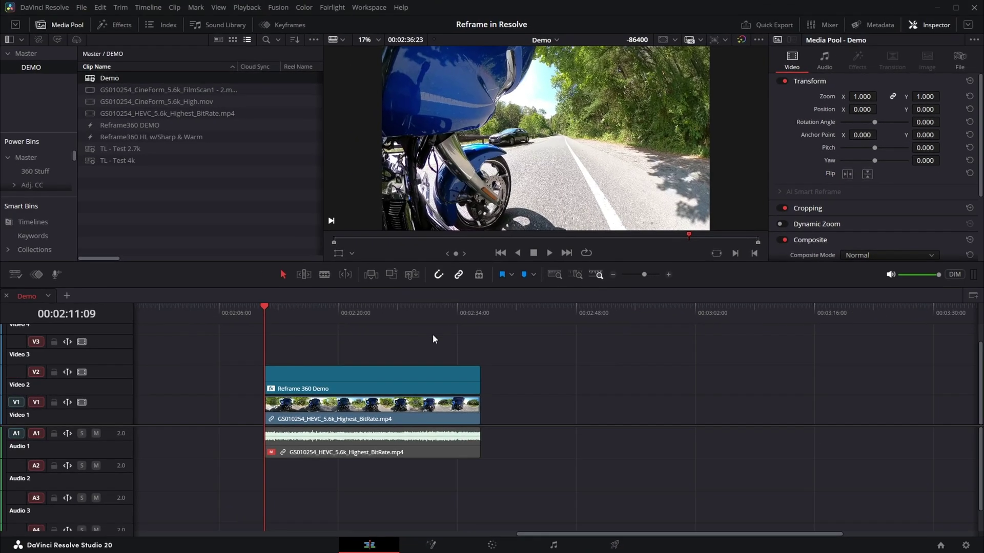
# Step: Return the 360 riding clip's scaling to Project Settings
pyautogui.click(363, 418)
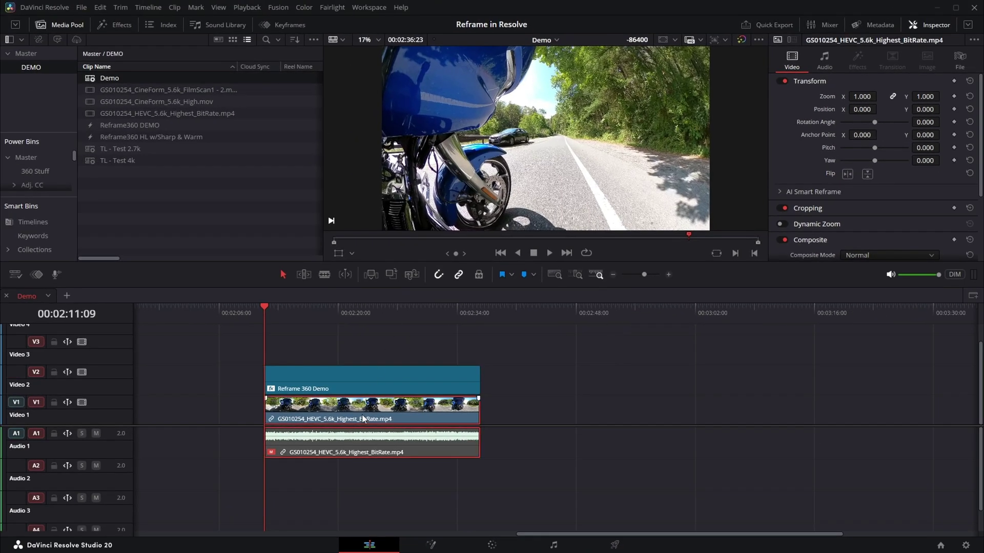
pyautogui.scroll(-5, 889, 148)
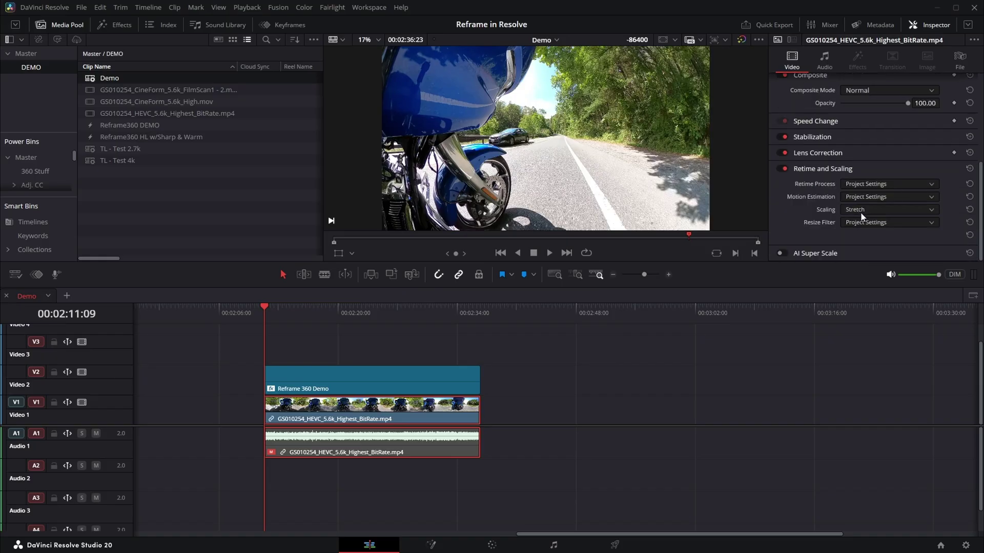
pyautogui.click(859, 211)
pyautogui.click(865, 223)
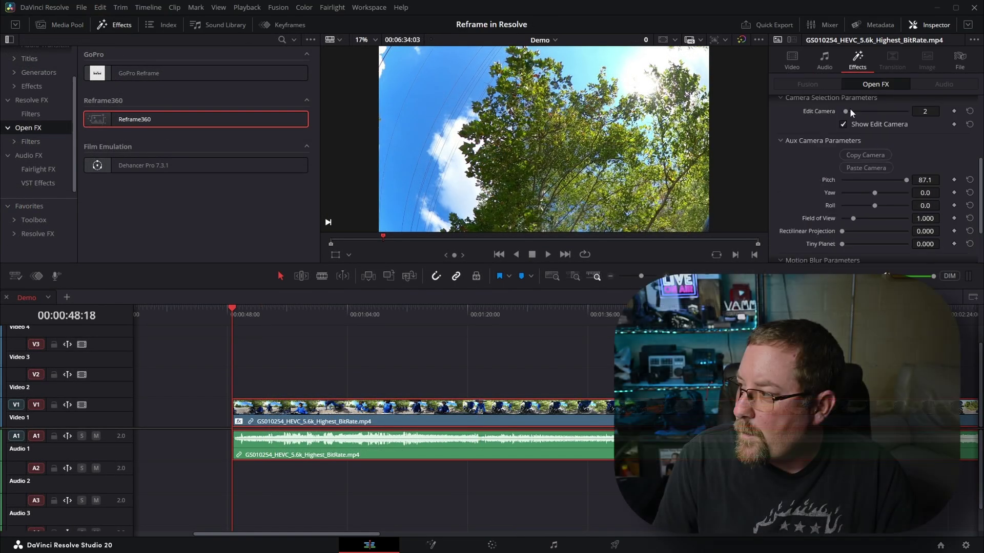
# Step: Make camera 6 a tiny planet: Field of View 0.150, Tiny Planet 1.000, adjusted yaw and pitch
pyautogui.moveTo(849, 111); pyautogui.dragTo(859, 111)
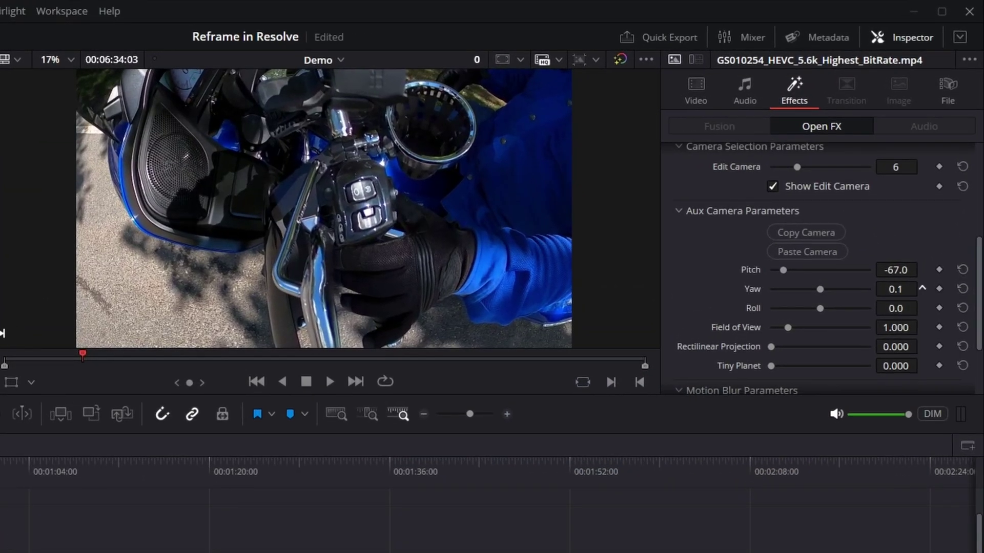
pyautogui.moveTo(922, 289); pyautogui.dragTo(936, 289)
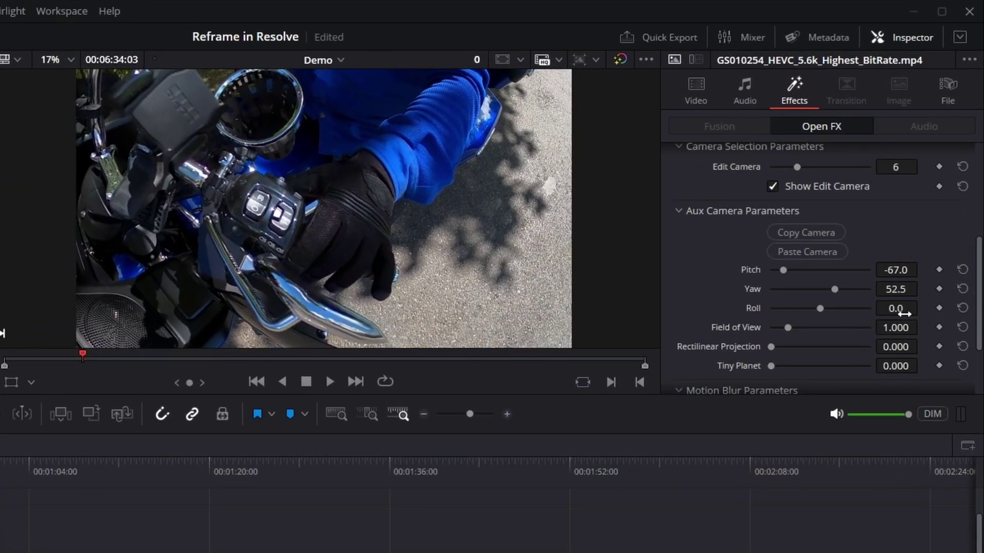
pyautogui.moveTo(895, 327); pyautogui.dragTo(754, 328)
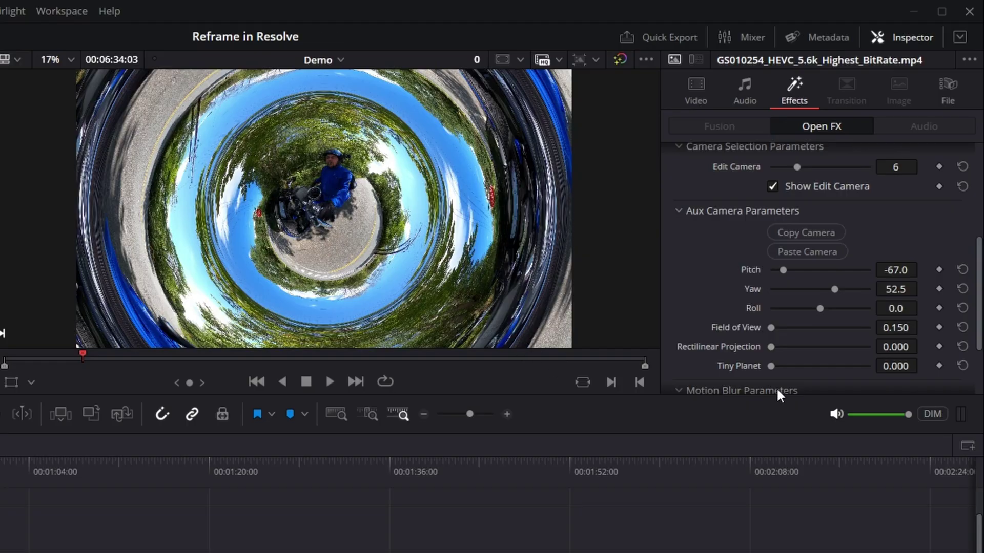
pyautogui.moveTo(770, 362); pyautogui.dragTo(897, 383)
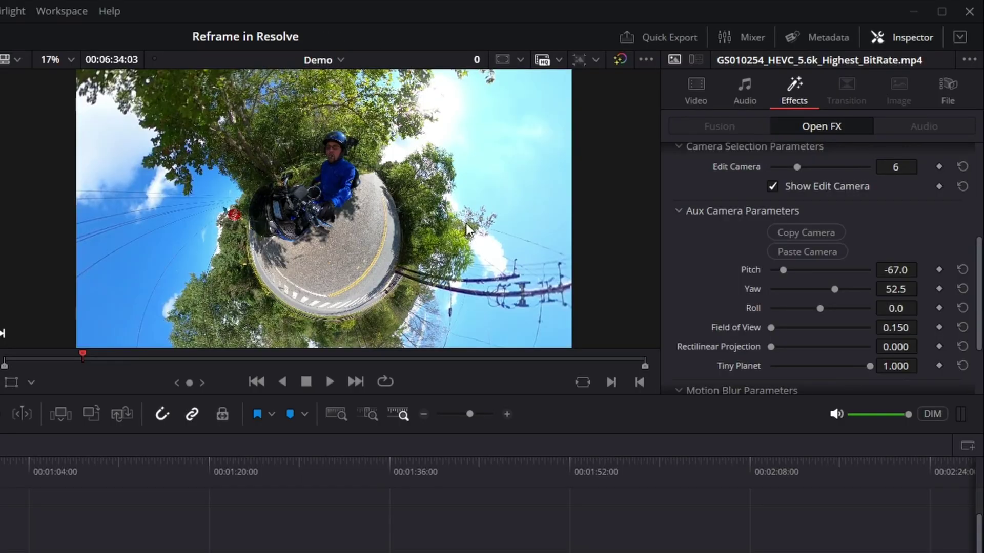
pyautogui.moveTo(878, 276); pyautogui.dragTo(893, 309)
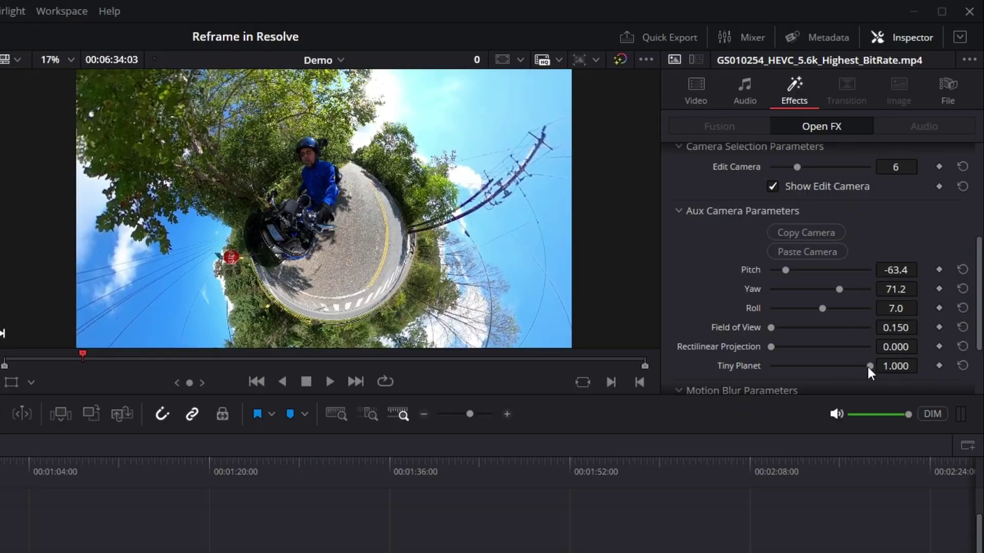
pyautogui.moveTo(868, 366)
pyautogui.mouseDown()
pyautogui.moveTo(776, 367)
pyautogui.moveTo(870, 366)
pyautogui.mouseUp()
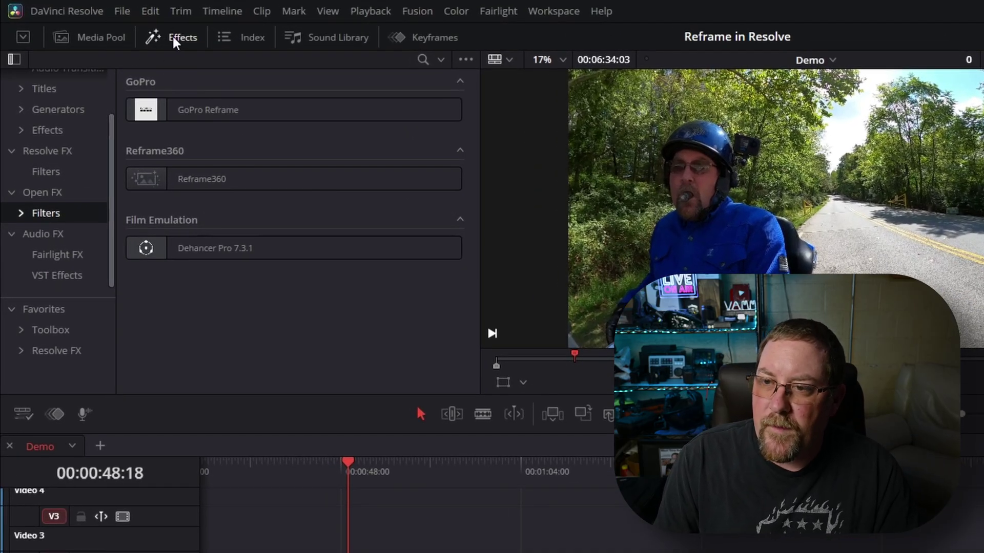
# Step: Search Resolve FX Filters for 'sha' and apply Sharpen (amount 1.800) to the V1 riding clip
pyautogui.click(51, 170)
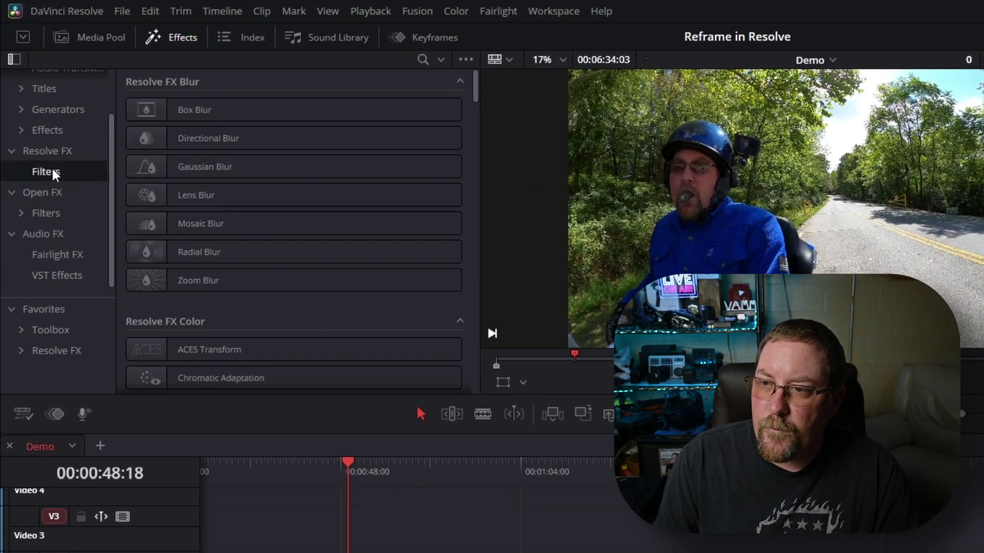
pyautogui.click(421, 59)
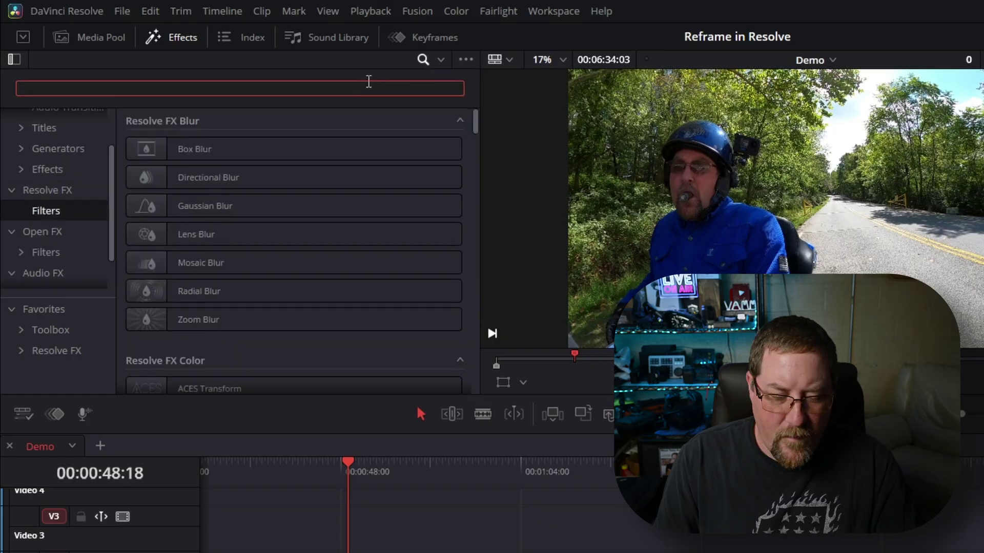
pyautogui.write('sha')
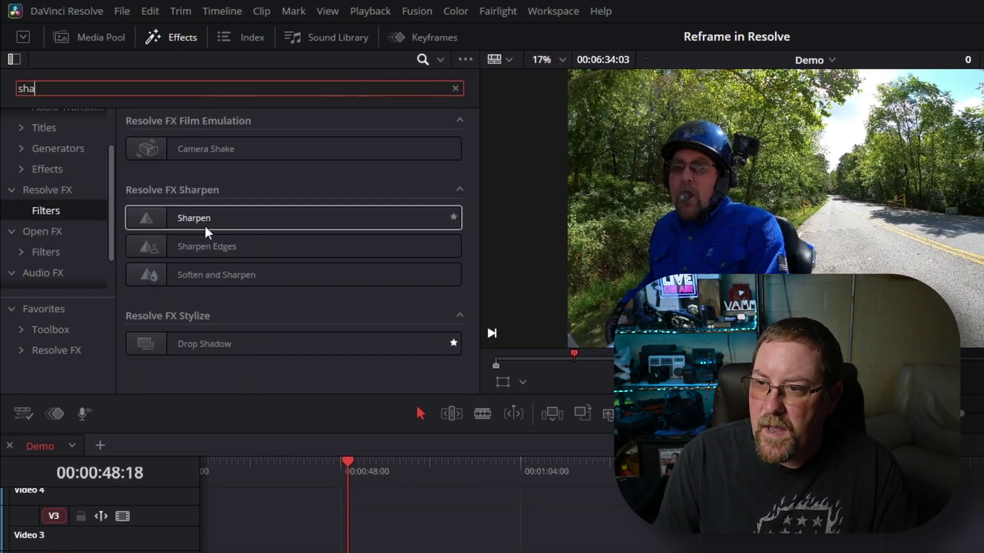
pyautogui.moveTo(204, 223); pyautogui.dragTo(302, 413)
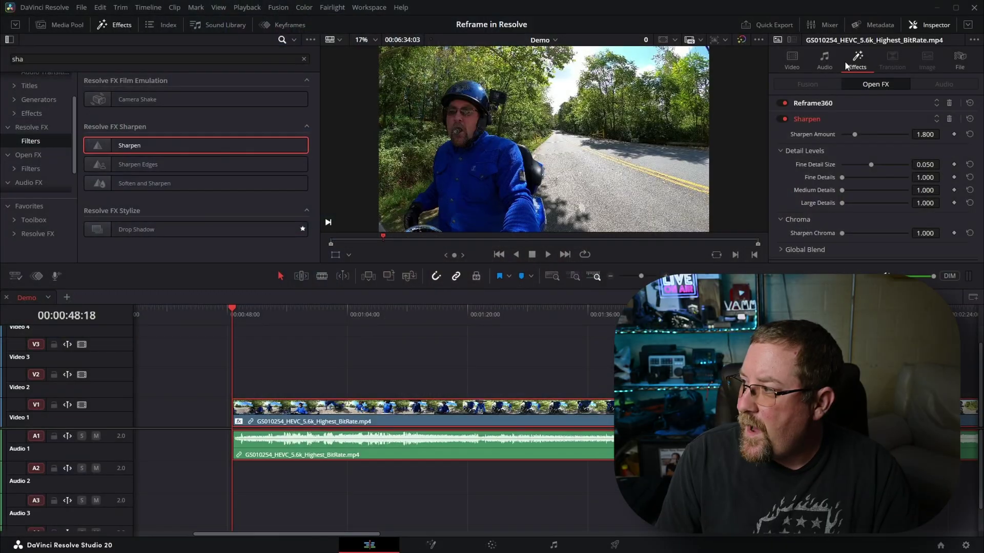
# Step: Expand the Reframe360 parameters and set Edit Camera to 2
pyautogui.click(849, 105)
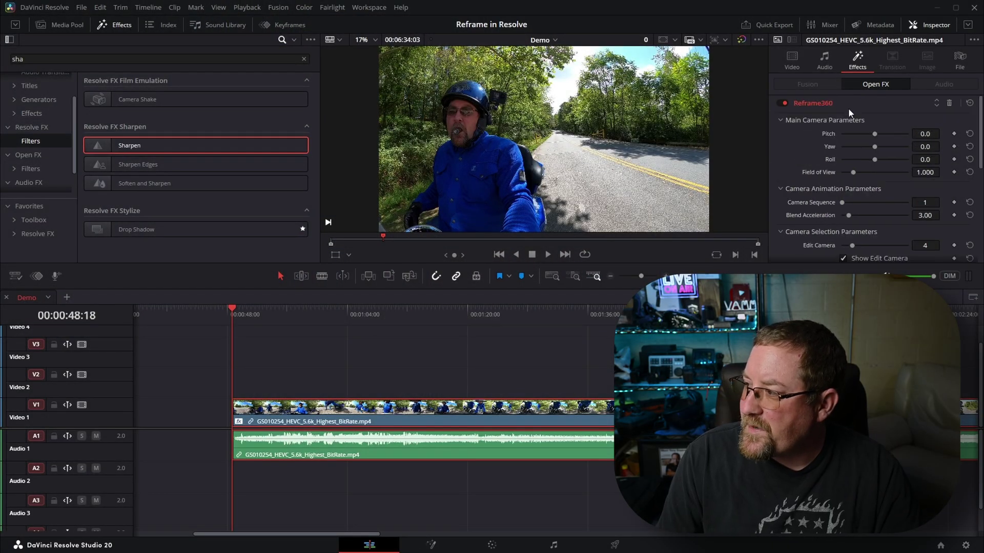
pyautogui.scroll(-2, 853, 123)
pyautogui.moveTo(853, 215); pyautogui.dragTo(846, 217)
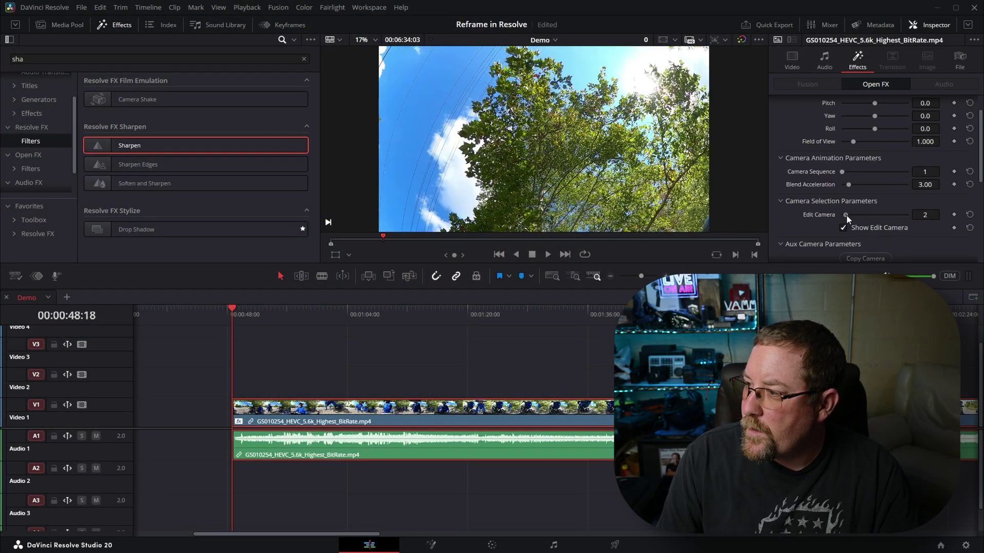
# Step: Move to the sky shot at 00:01:58 and magnify the viewer to 999% on the dark speck
pyautogui.moveTo(379, 324); pyautogui.dragTo(824, 315)
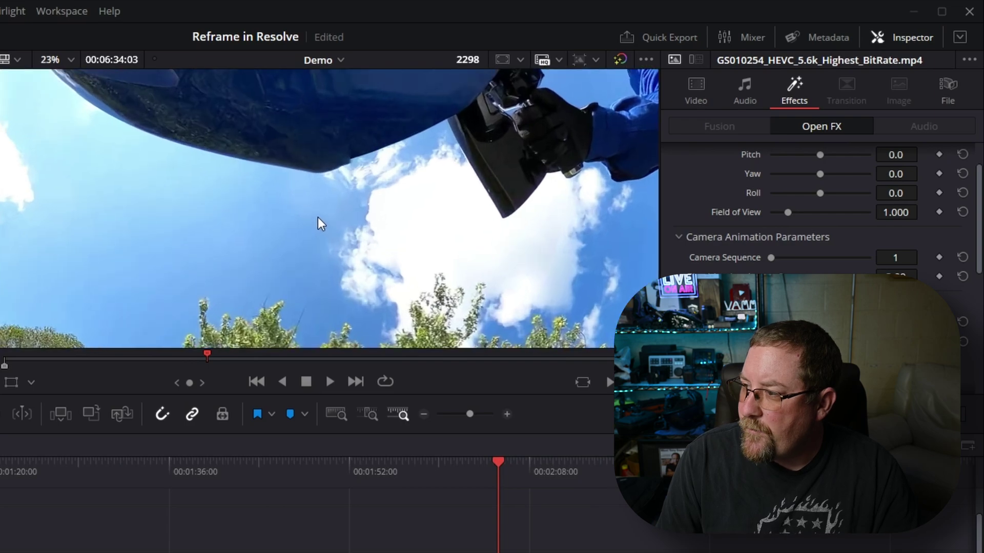
pyautogui.scroll(10, 319, 220)
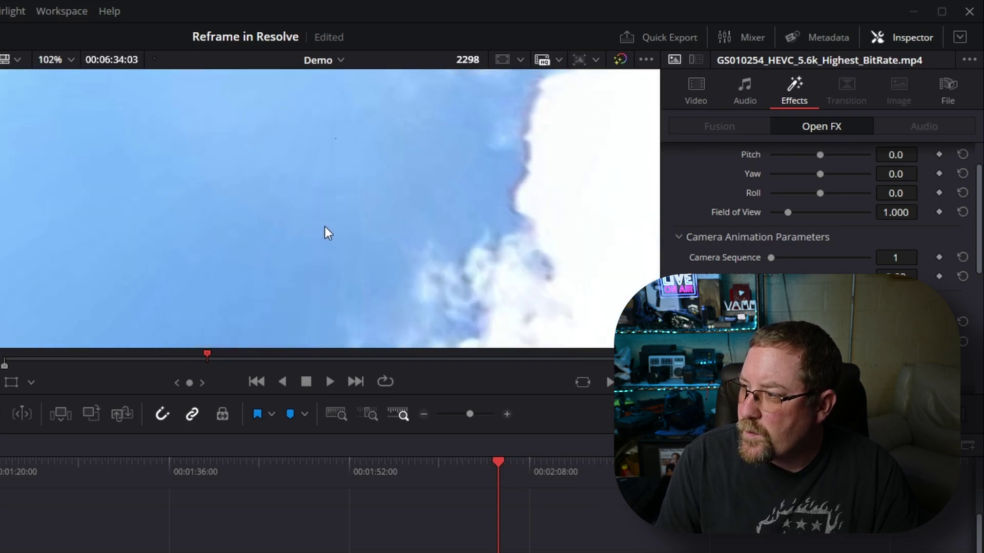
pyautogui.scroll(5, 340, 174)
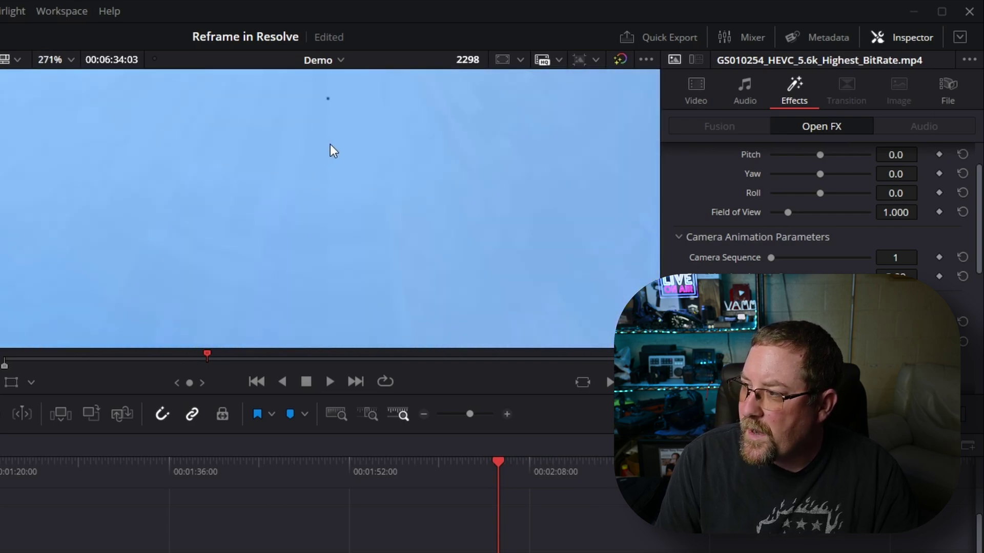
pyautogui.scroll(8, 321, 220)
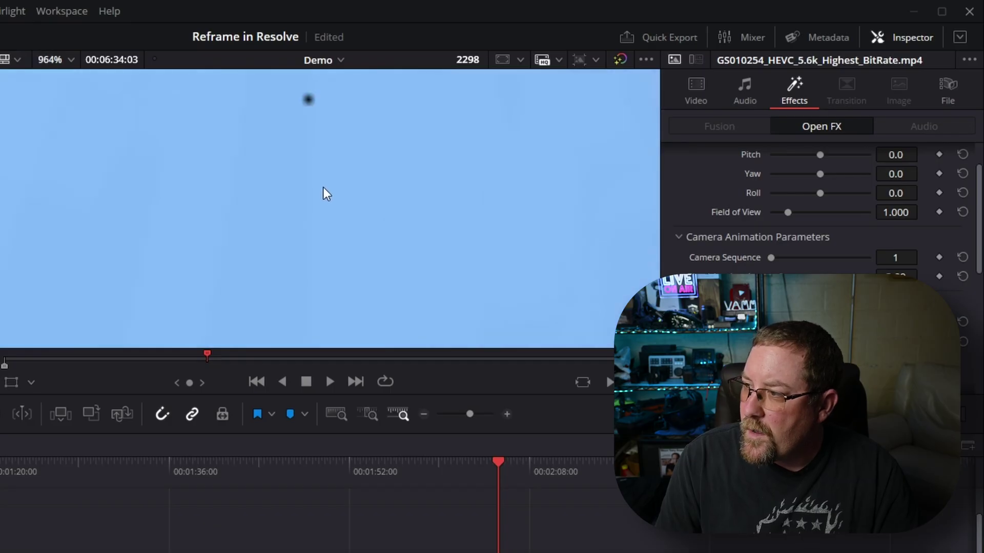
pyautogui.scroll(3, 340, 232)
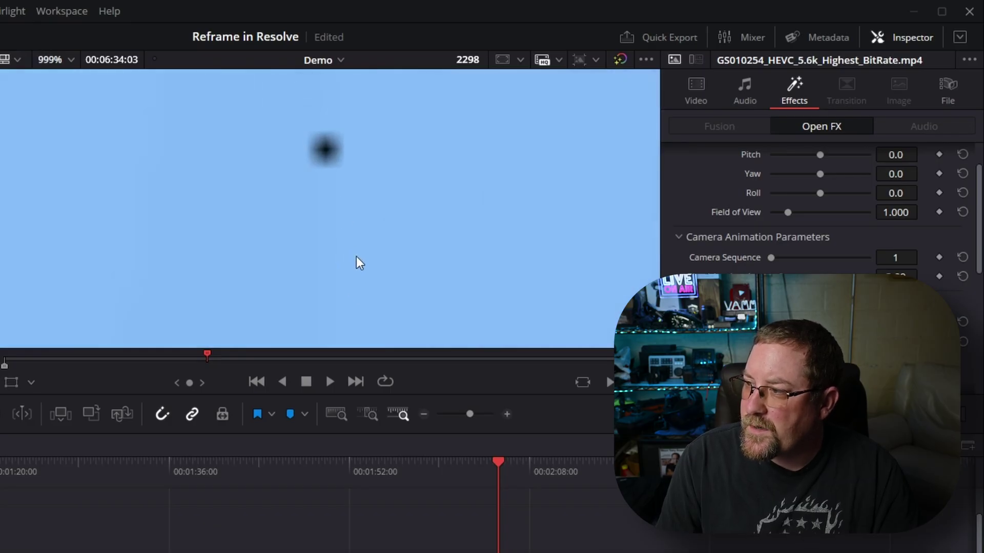
pyautogui.moveTo(336, 213); pyautogui.dragTo(344, 245)
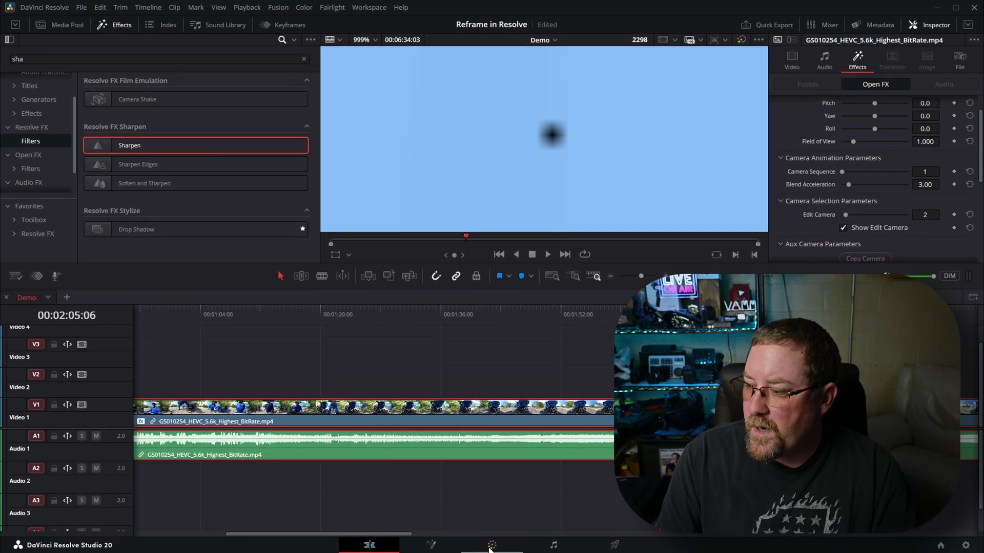
# Step: On the Color page, add a Circle window to the node and shrink its size
pyautogui.click(491, 546)
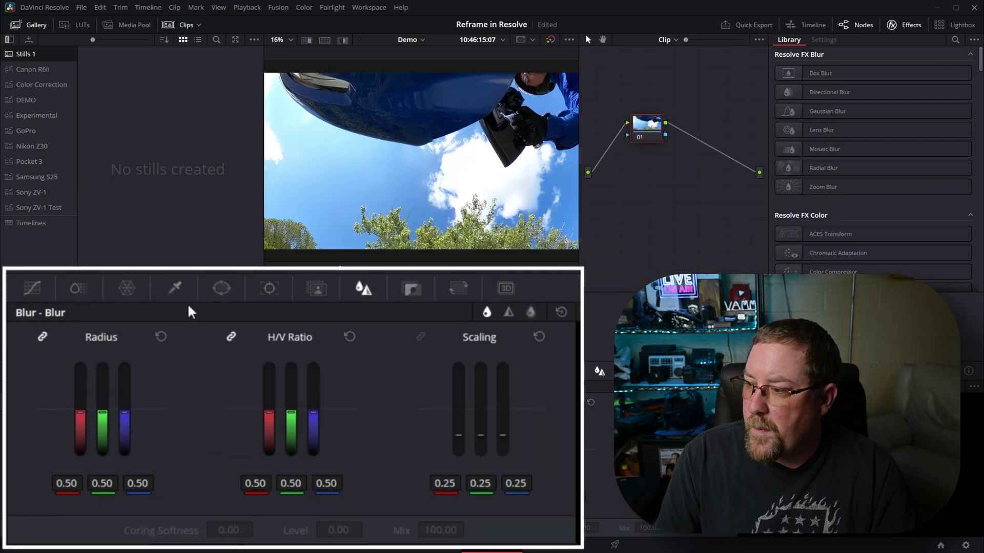
pyautogui.click(222, 288)
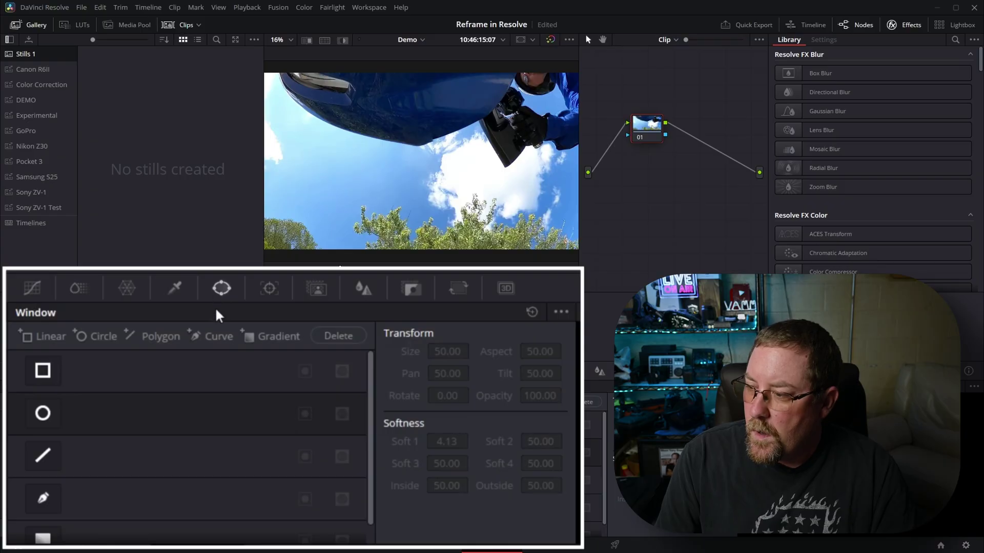
pyautogui.click(97, 338)
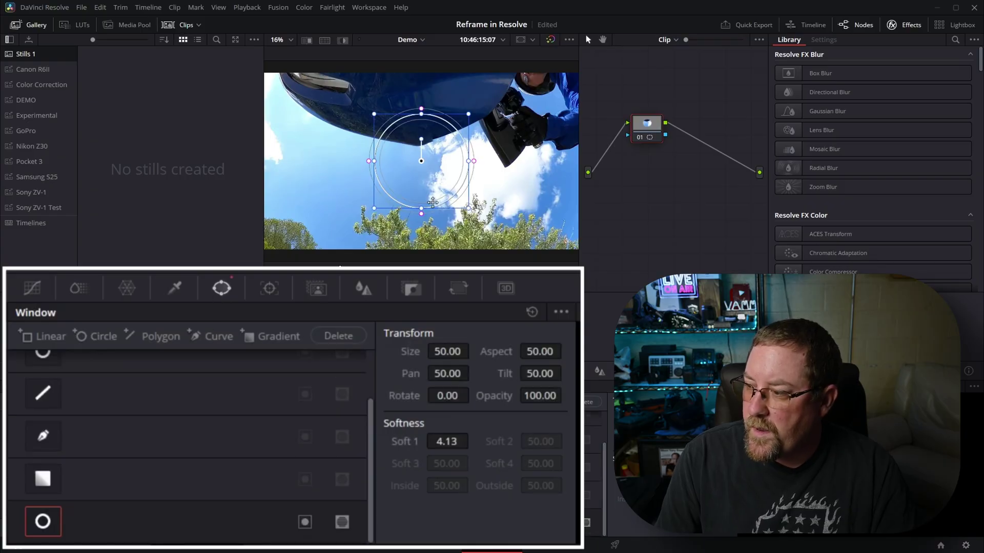
pyautogui.moveTo(450, 355); pyautogui.dragTo(425, 355)
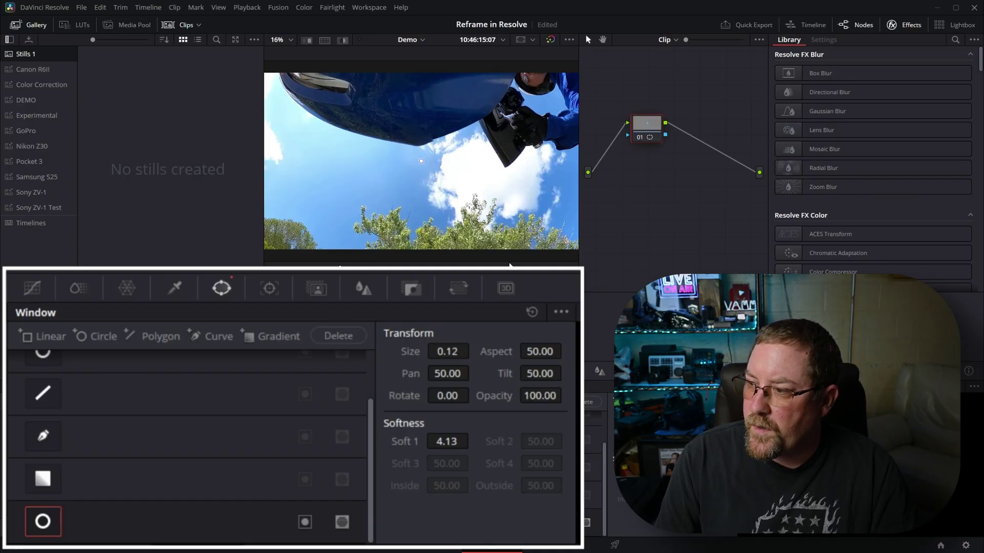
# Step: Fit the circle tightly over the dark spot and blur it to radius 0.66
pyautogui.scroll(8, 421, 191)
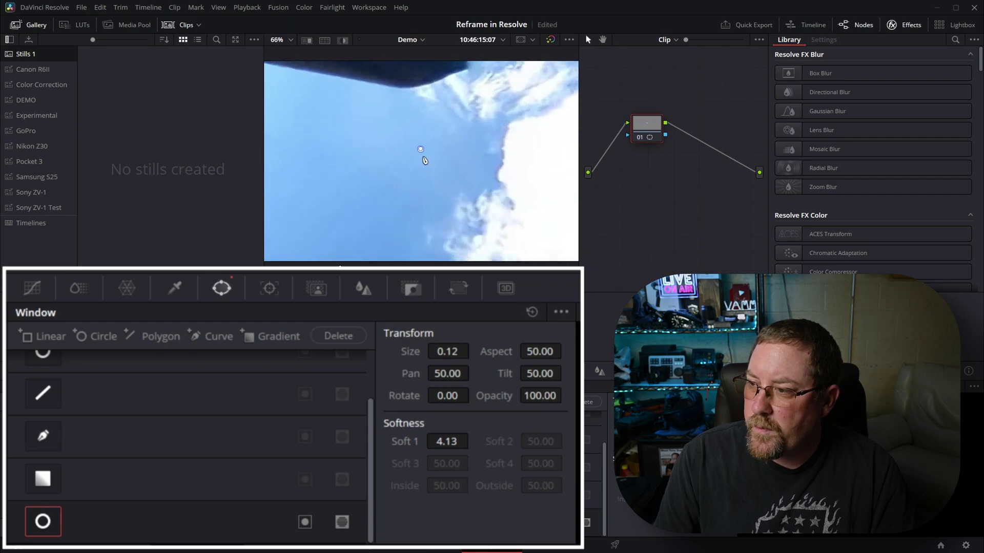
pyautogui.scroll(10, 422, 163)
pyautogui.scroll(3, 421, 154)
pyautogui.moveTo(444, 77); pyautogui.dragTo(465, 173)
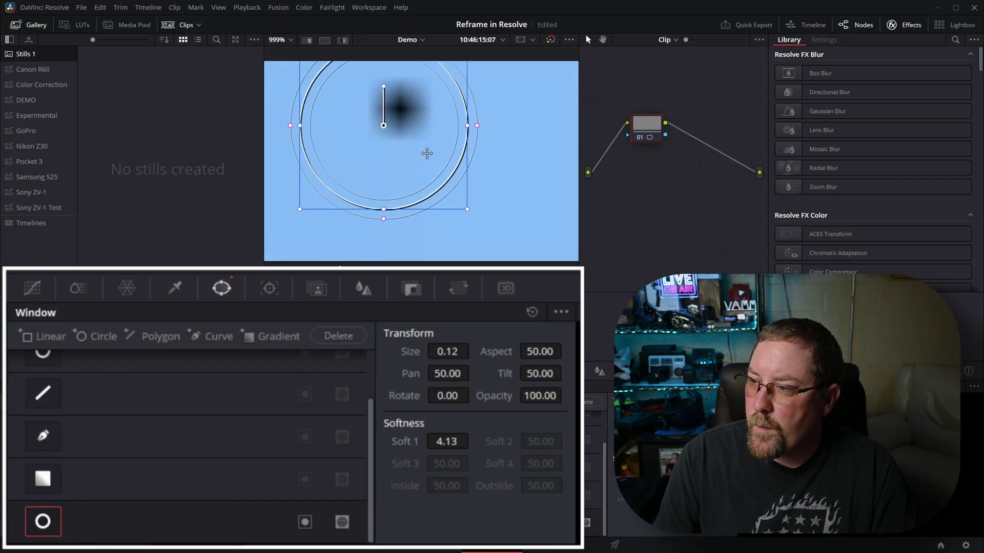
pyautogui.moveTo(393, 137); pyautogui.dragTo(456, 170)
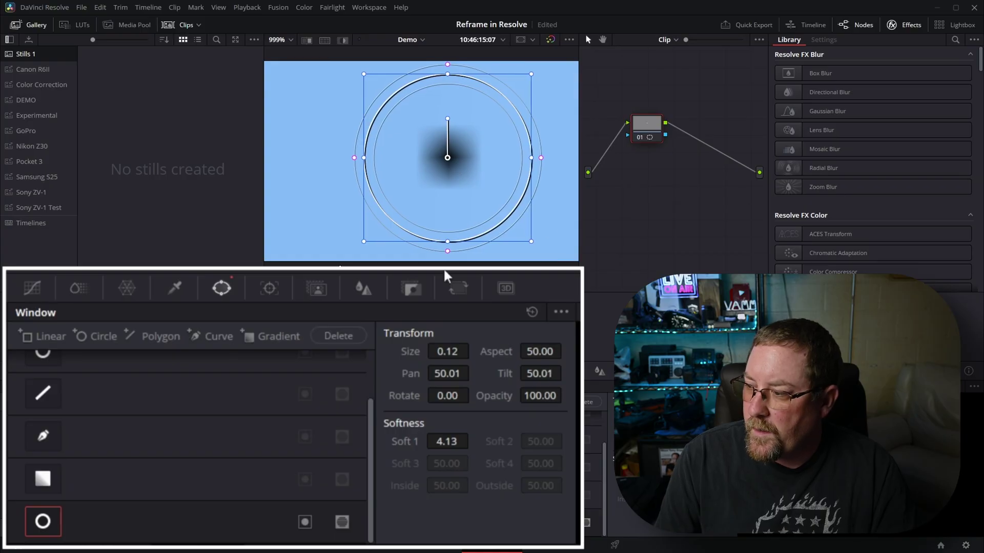
pyautogui.moveTo(441, 351); pyautogui.dragTo(444, 351)
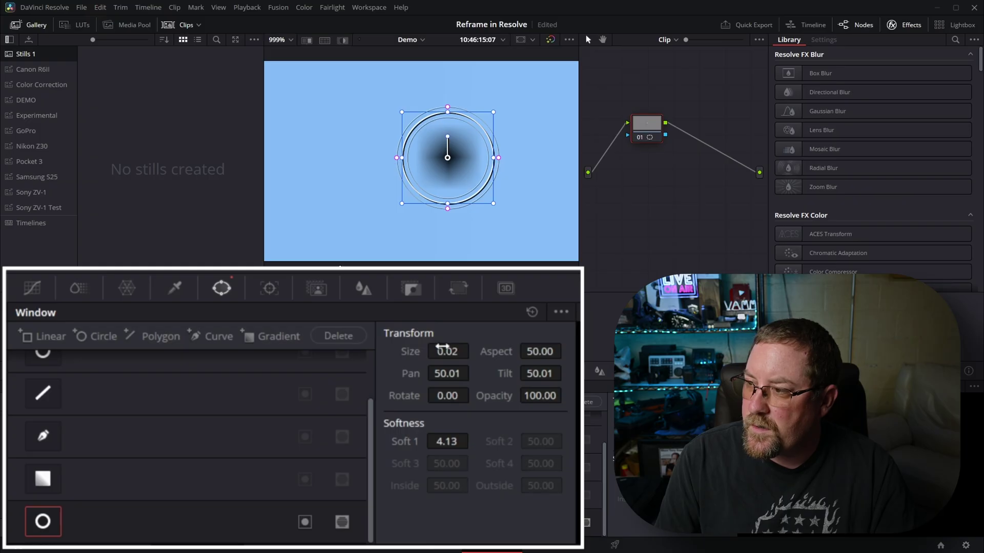
pyautogui.click(363, 288)
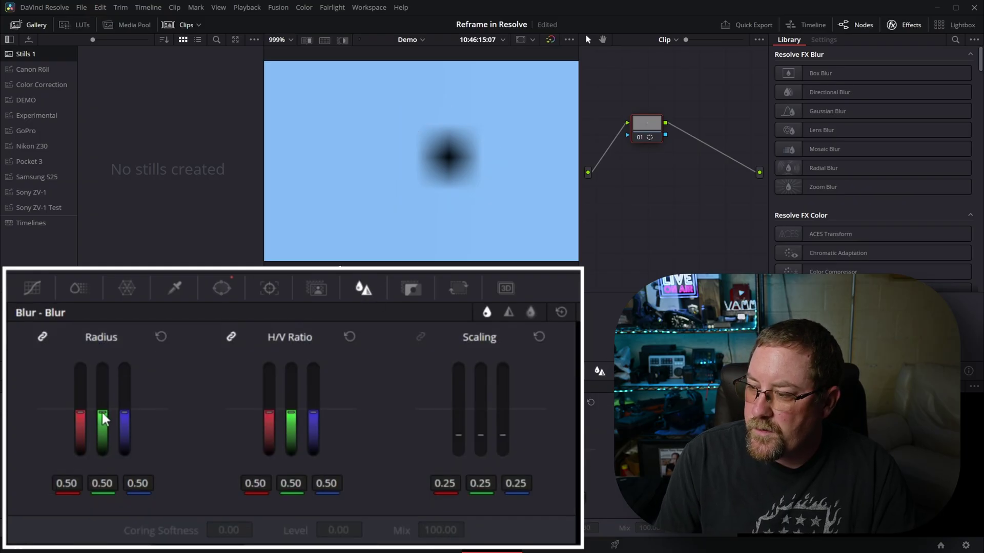
pyautogui.moveTo(102, 412); pyautogui.dragTo(103, 398)
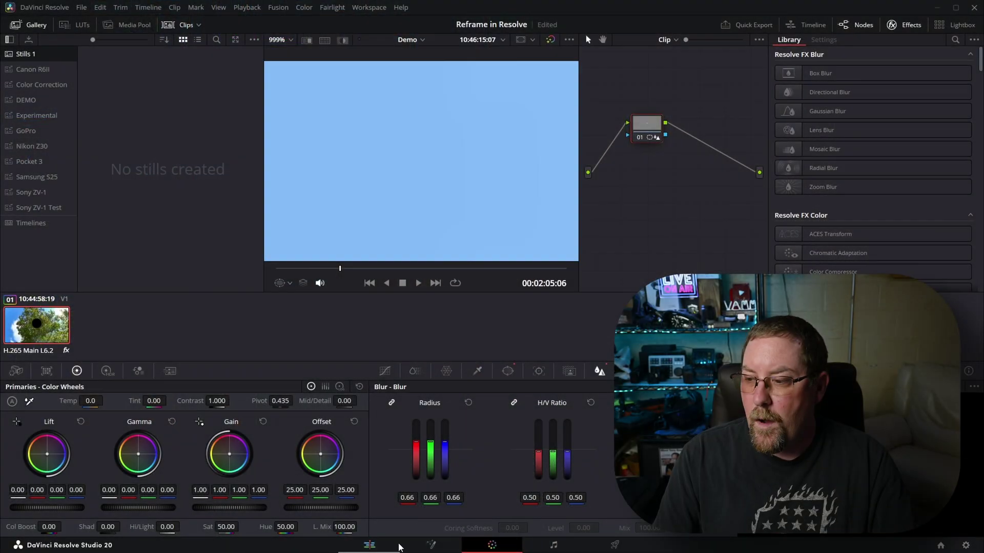
# Step: Return to the Edit page with the playhead at 00:00:48:18 on the road shot
pyautogui.click(371, 543)
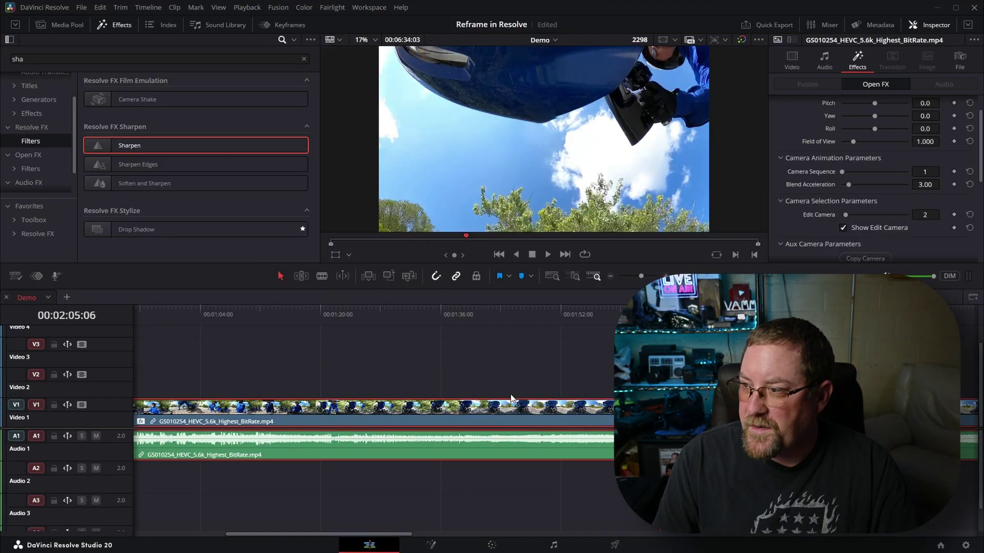
pyautogui.scroll(-2, 452, 396)
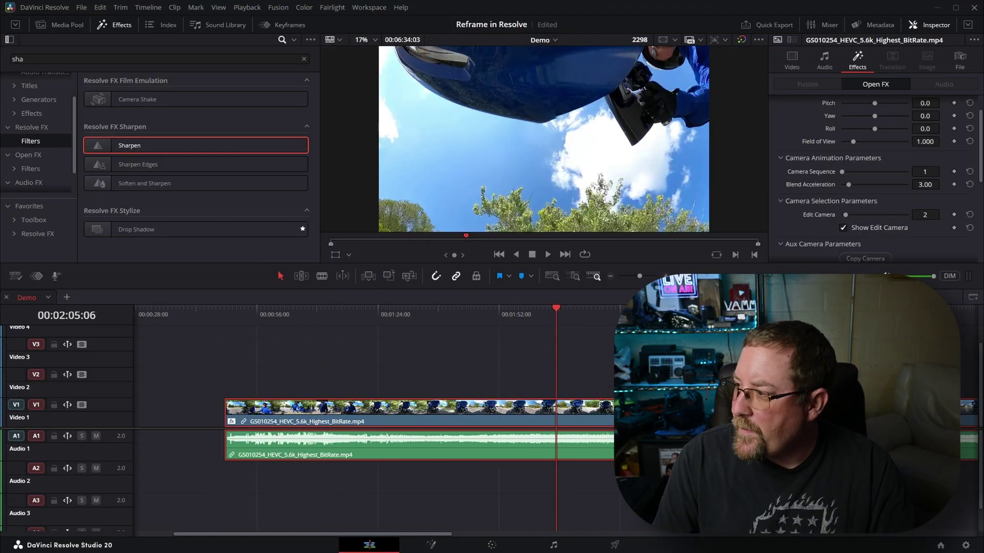
pyautogui.click(845, 216)
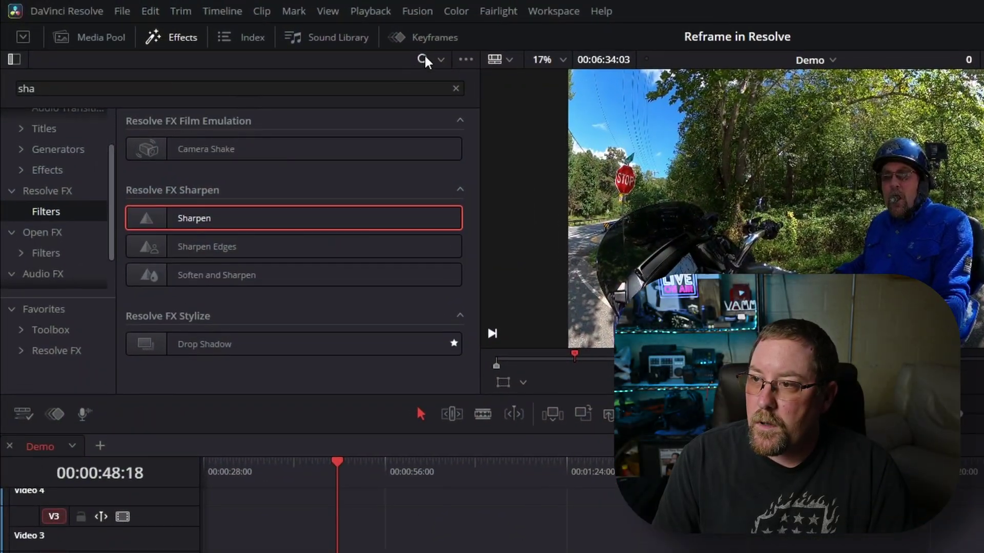
# Step: Clear the effects search and place an Adjustment Clip on Video 2 at 00:00:48:18
pyautogui.click(423, 59)
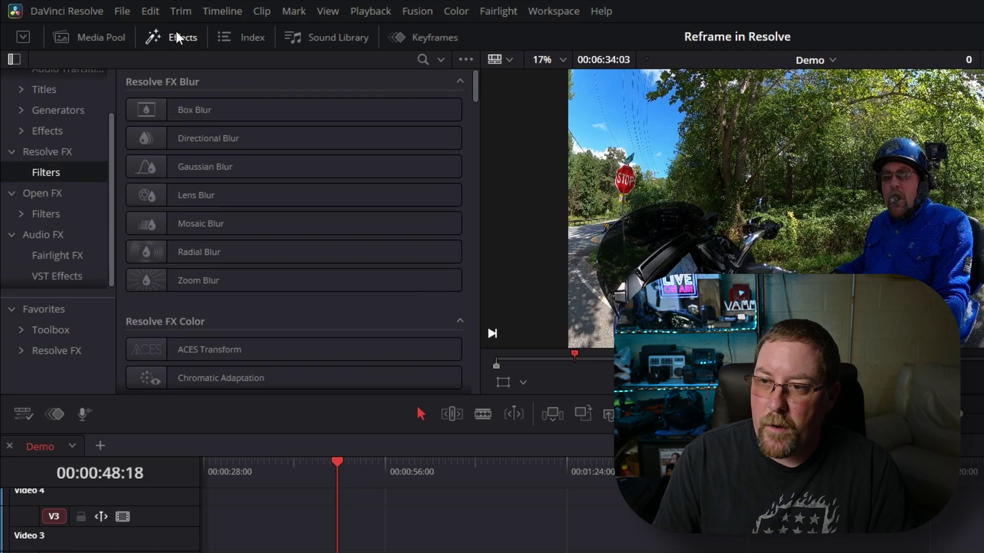
pyautogui.click(51, 131)
pyautogui.moveTo(180, 99); pyautogui.dragTo(233, 380)
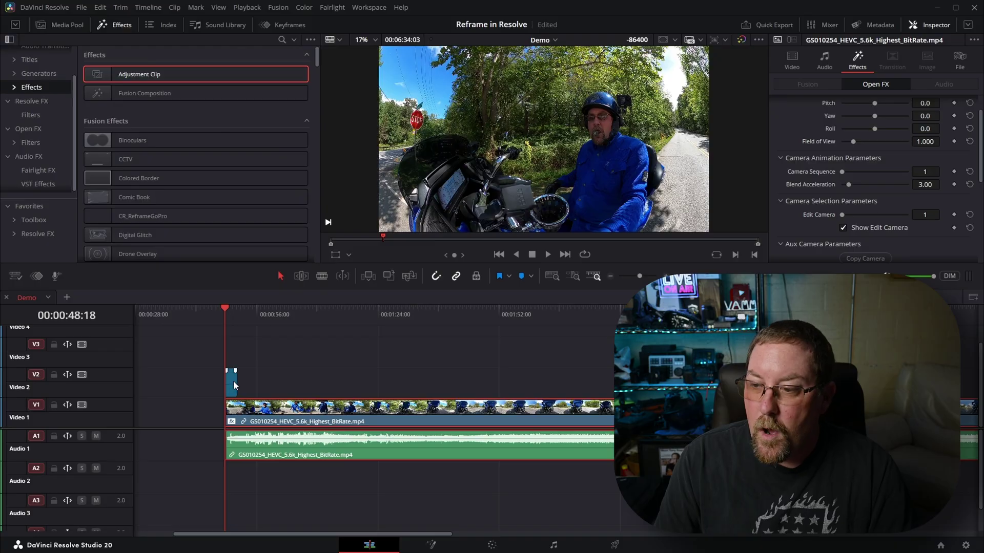
pyautogui.hotkey('ctrl', '=')
pyautogui.hscroll(4, 345, 388)
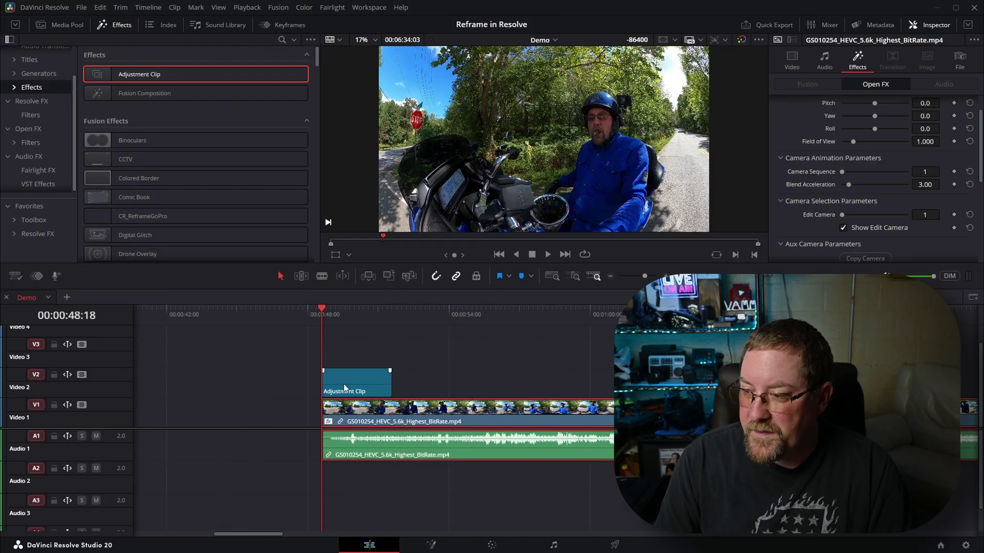
# Step: Copy the V1 360 clip and paste its Plugins and Color Correction onto the Adjustment Clip
pyautogui.click(351, 388)
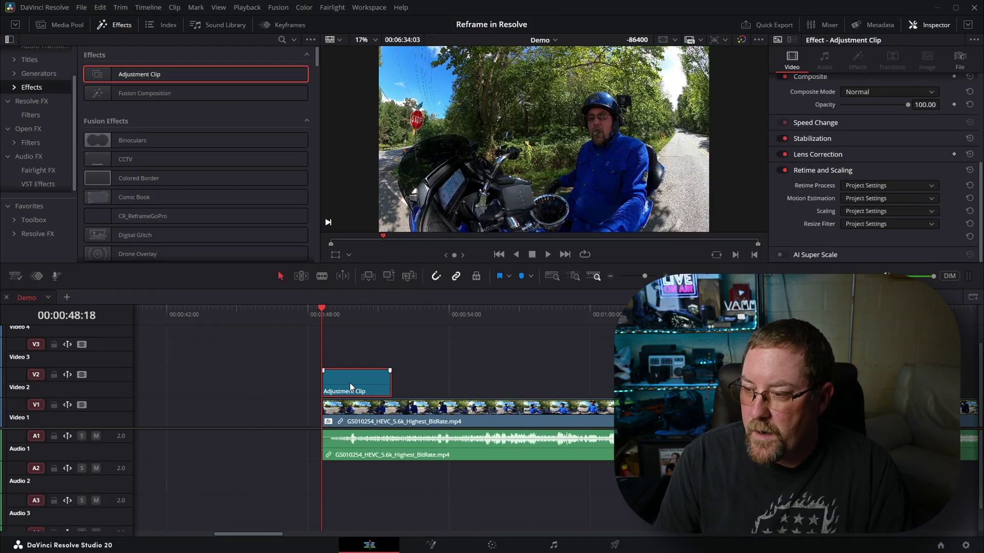
pyautogui.click(367, 416)
pyautogui.hotkey('ctrl', 'c')
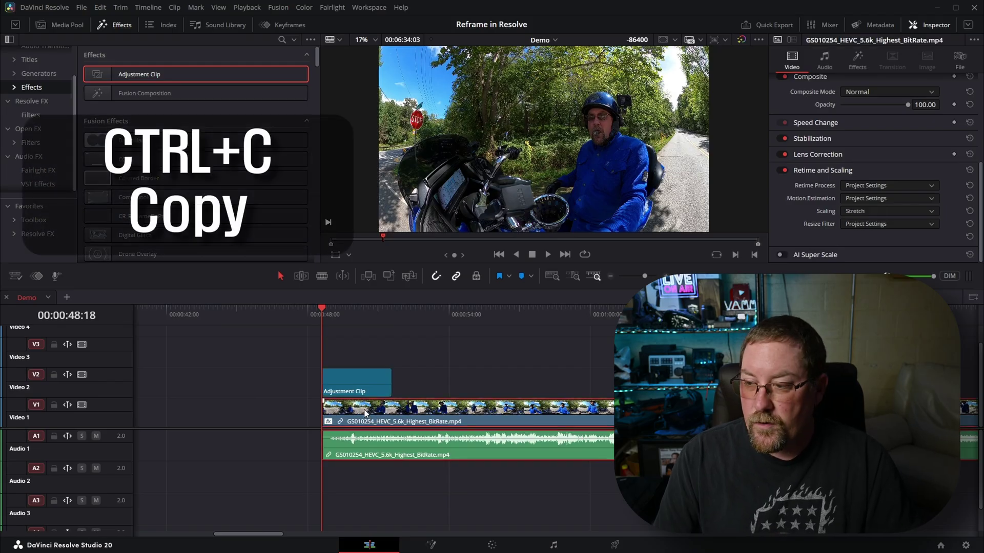
pyautogui.click(359, 378)
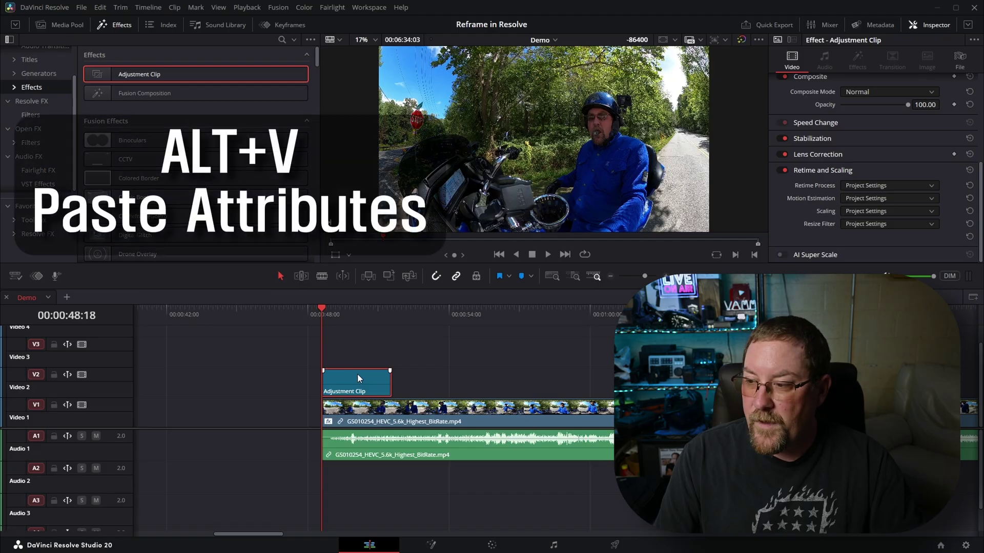
pyautogui.hotkey('alt', 'v')
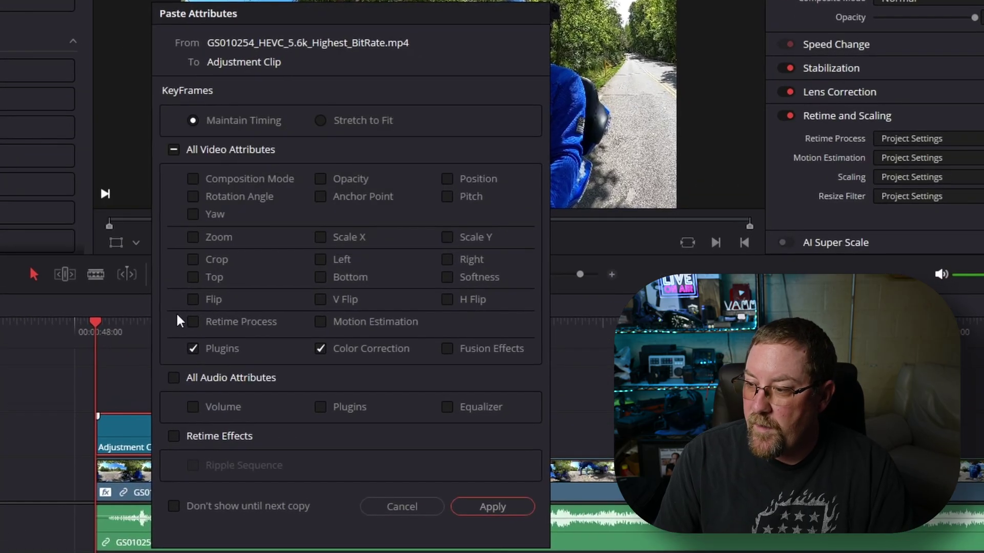
pyautogui.click(476, 502)
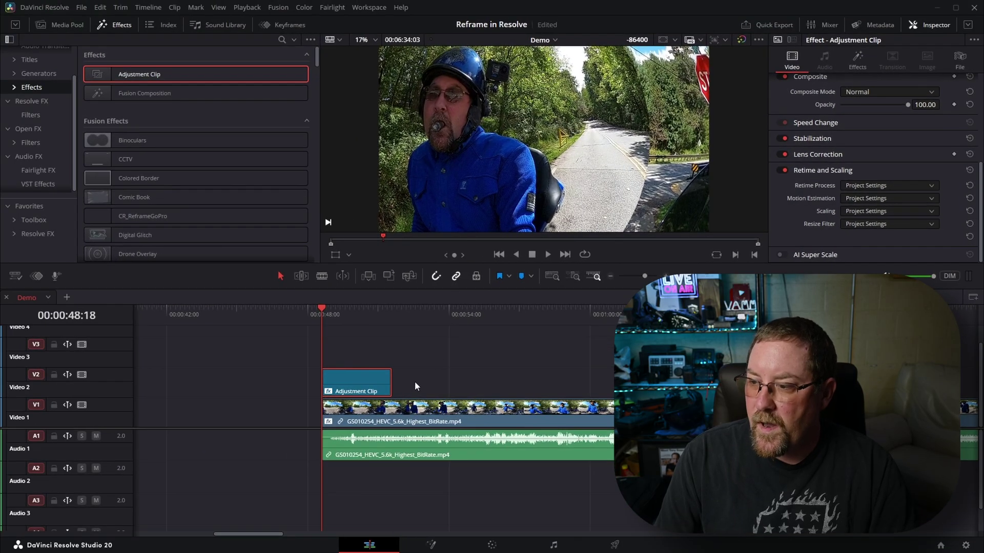
# Step: Delete Reframe360 and Sharpen from the original V1 360 clip's effects
pyautogui.click(430, 413)
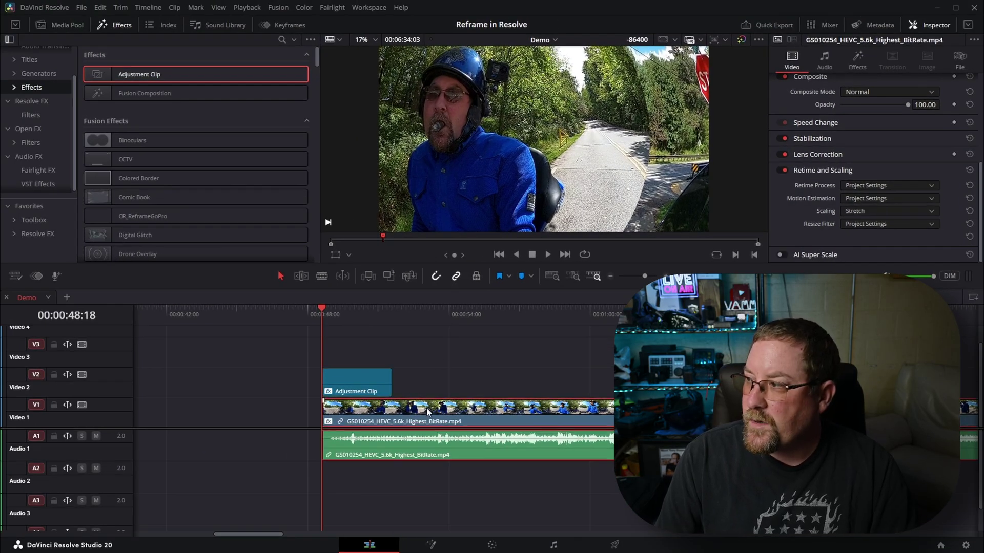
pyautogui.click(857, 62)
pyautogui.scroll(2, 883, 181)
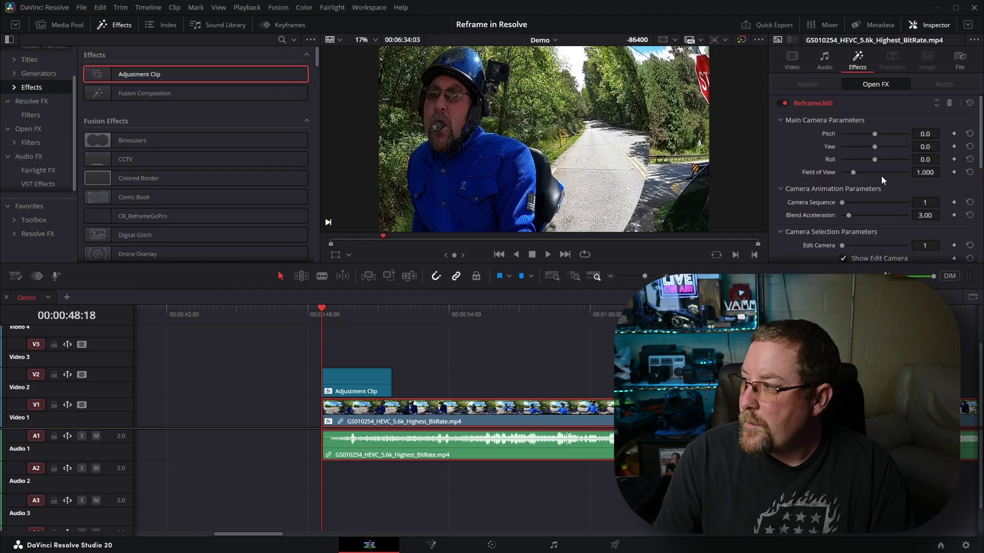
pyautogui.click(949, 104)
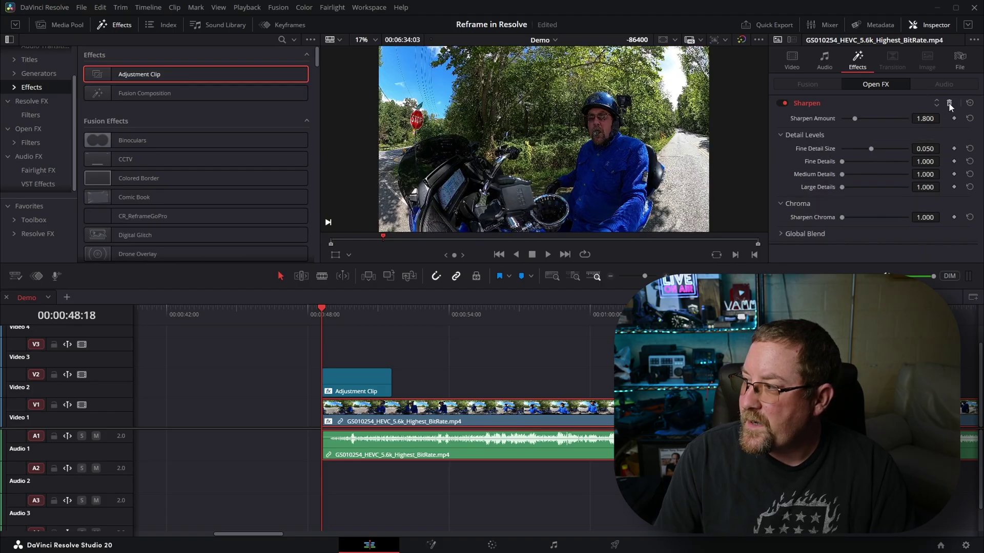
pyautogui.click(950, 104)
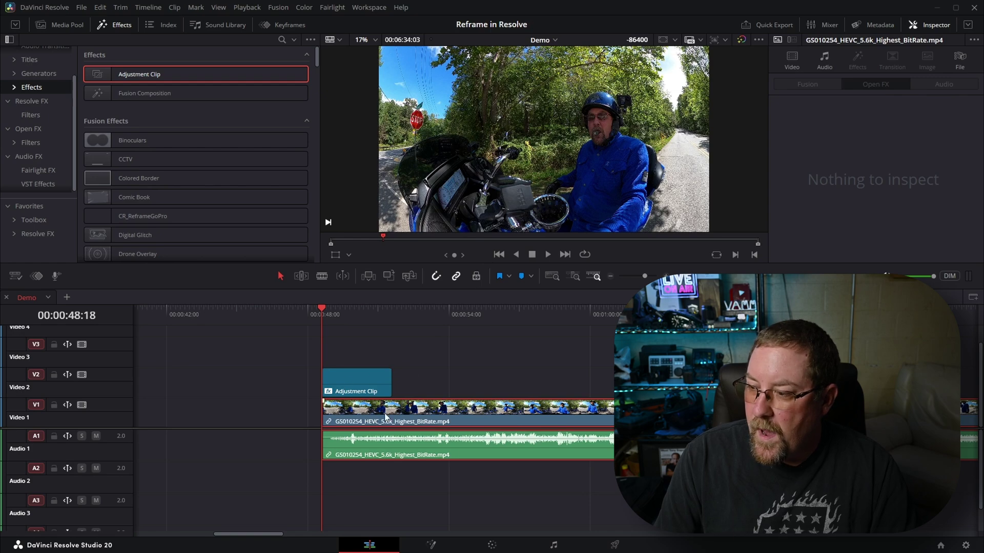
pyautogui.click(433, 309)
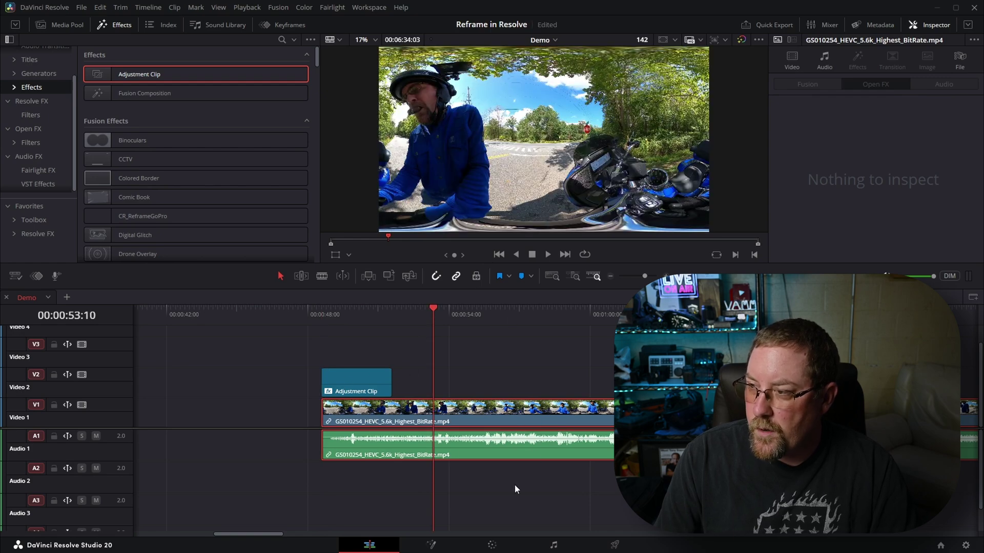
# Step: Reset the original clip's node grade, then reselect the Adjustment Clip at 00:00:48:18
pyautogui.click(492, 545)
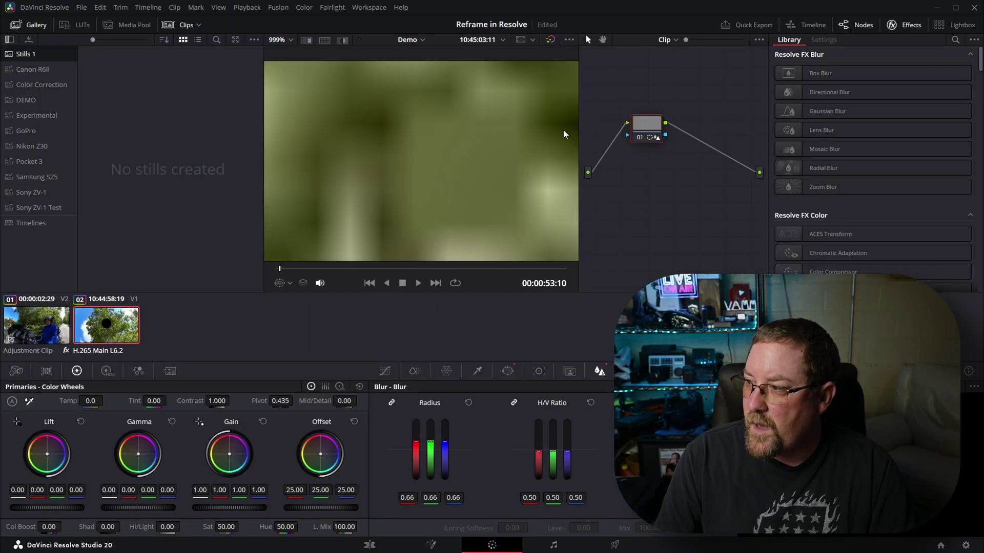
pyautogui.rightClick(645, 132)
pyautogui.click(666, 137)
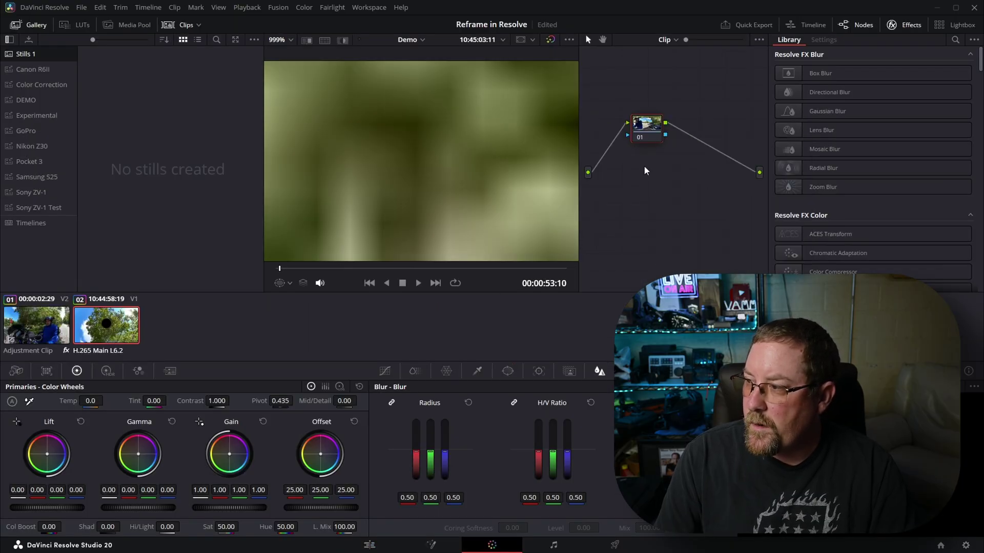
pyautogui.click(371, 546)
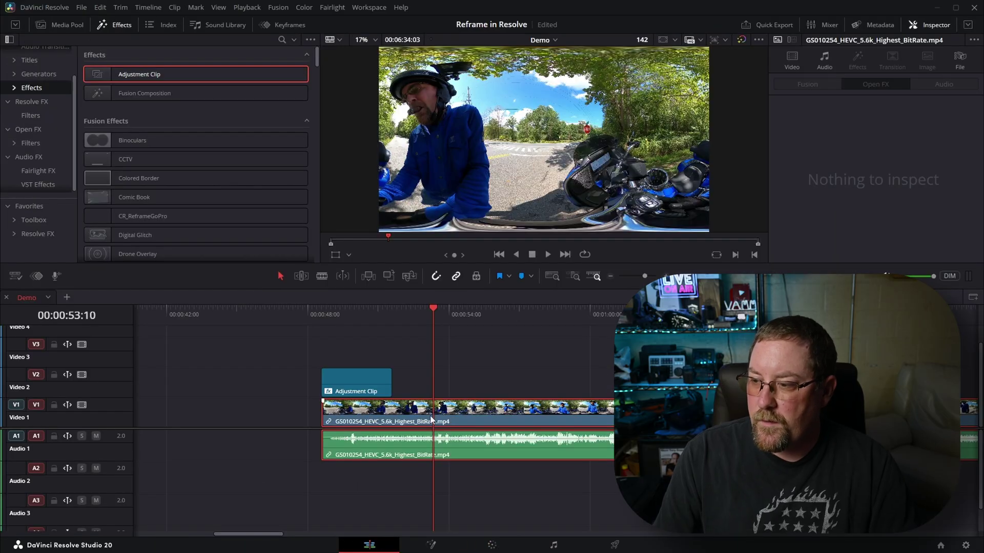
pyautogui.click(323, 317)
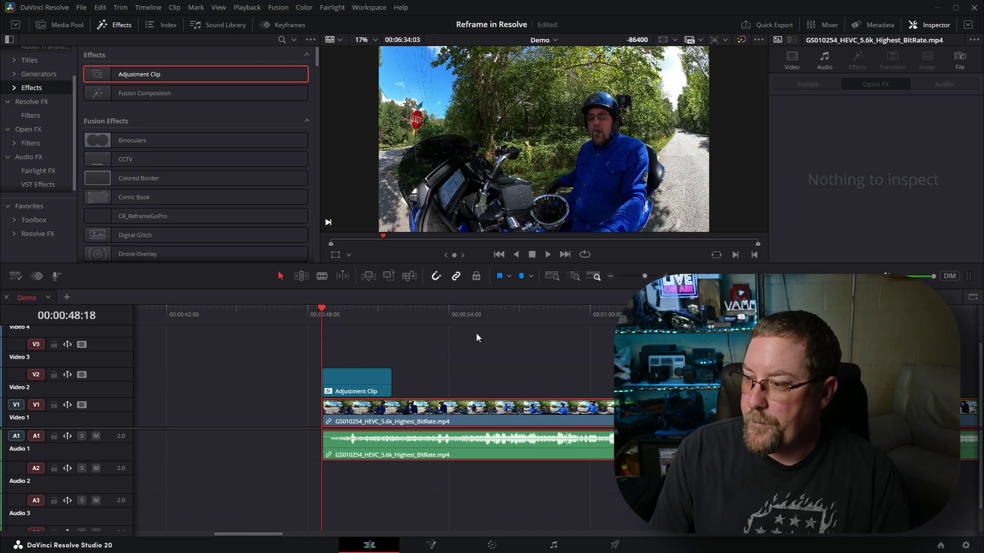
pyautogui.click(373, 391)
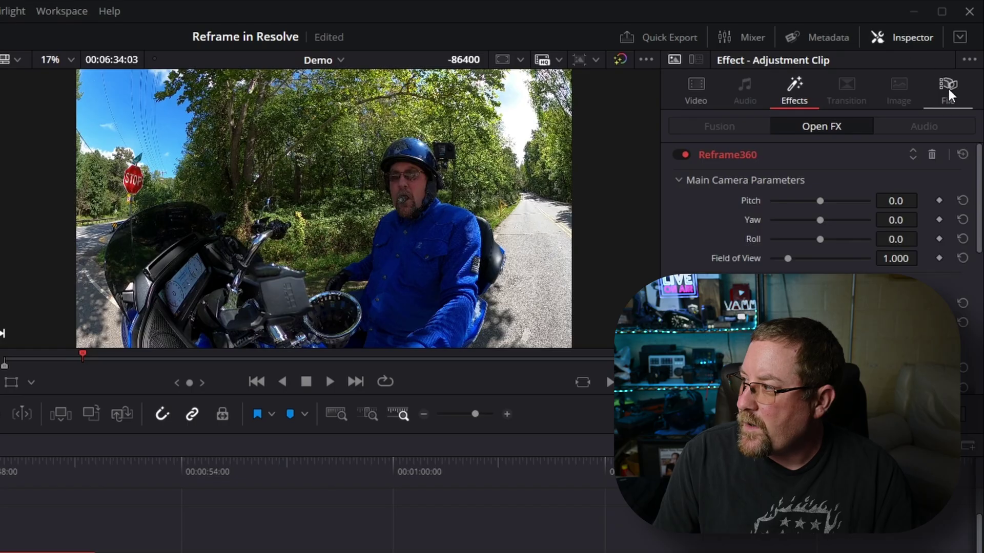
# Step: Rename the adjustment clip to 'Reframe 360 Demo' in the Inspector's File settings
pyautogui.click(898, 34)
pyautogui.click(902, 36)
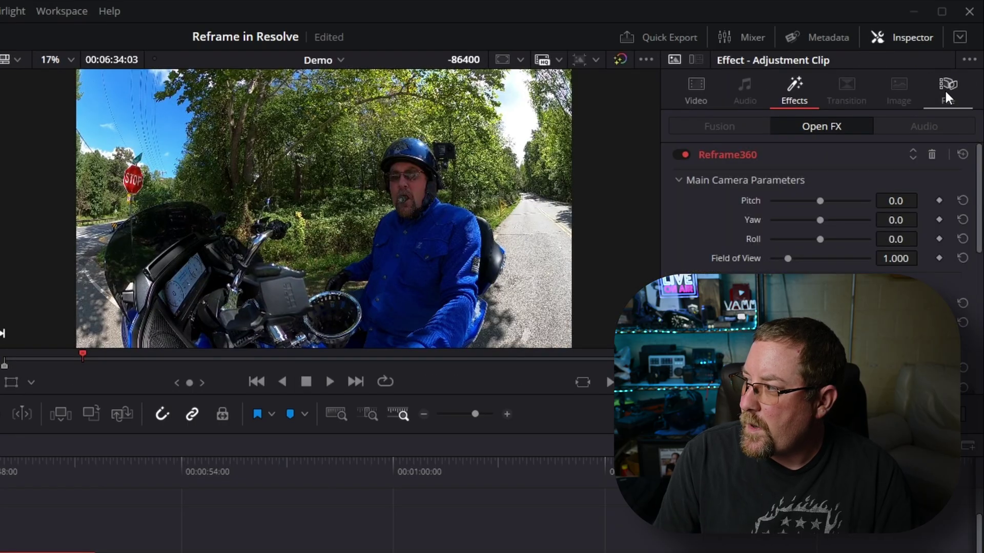
pyautogui.click(948, 90)
pyautogui.click(850, 160)
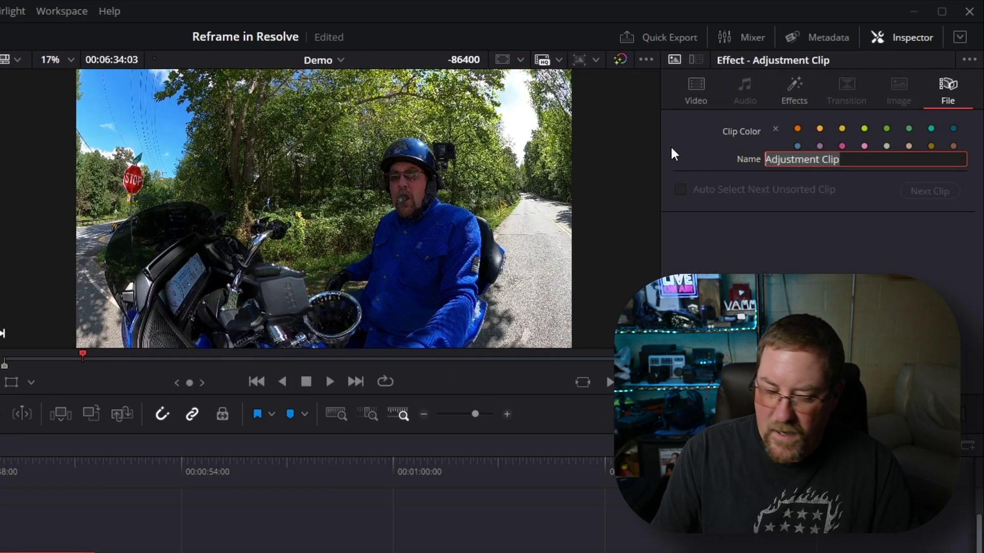
pyautogui.write('Reframe 3')
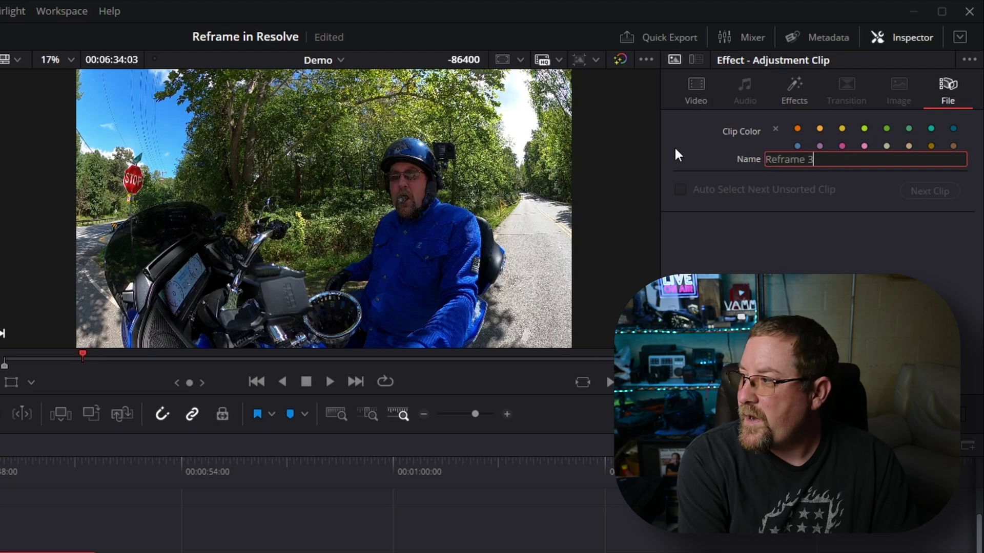
pyautogui.write('60 Demo')
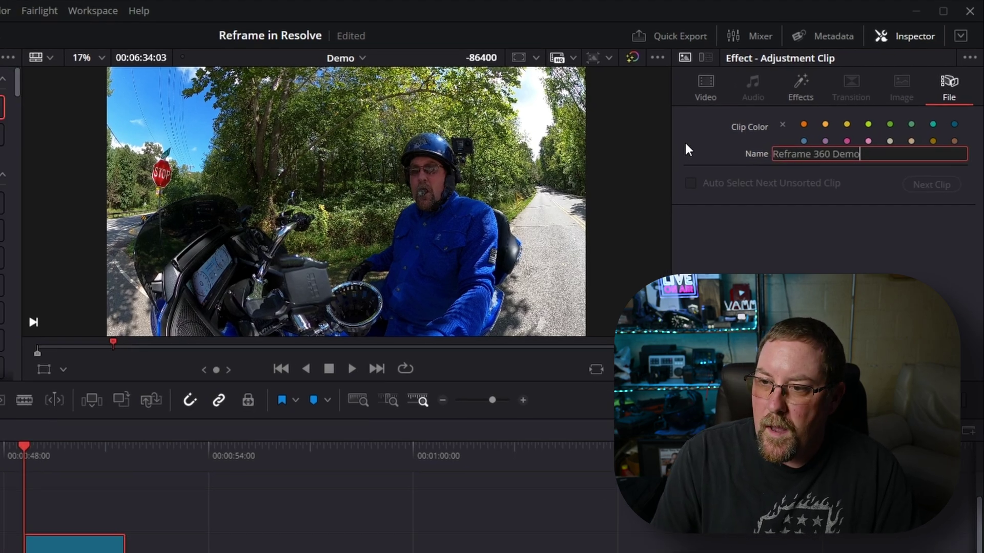
# Step: Re-enable power bins in the Media Pool and save the clip into the Master power bin
pyautogui.click(72, 29)
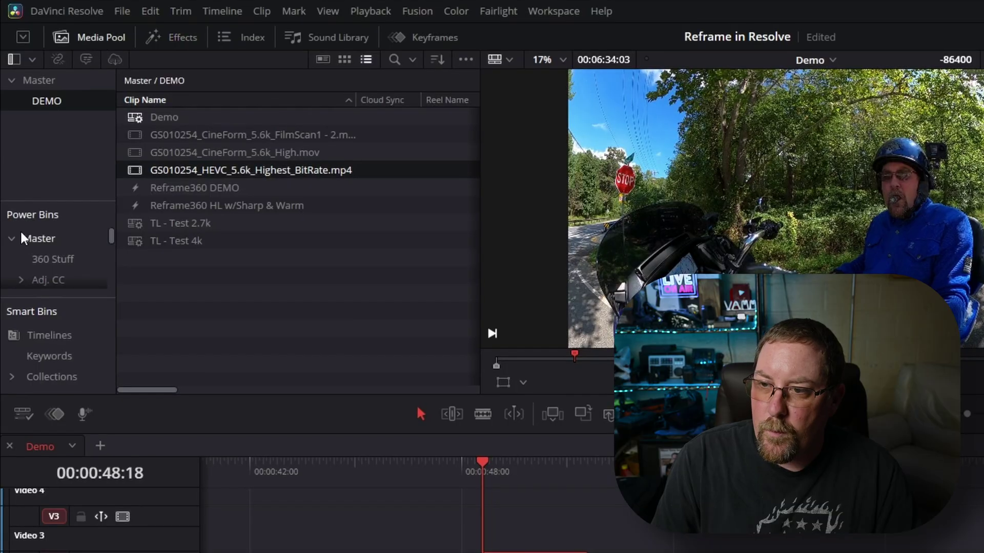
pyautogui.click(466, 59)
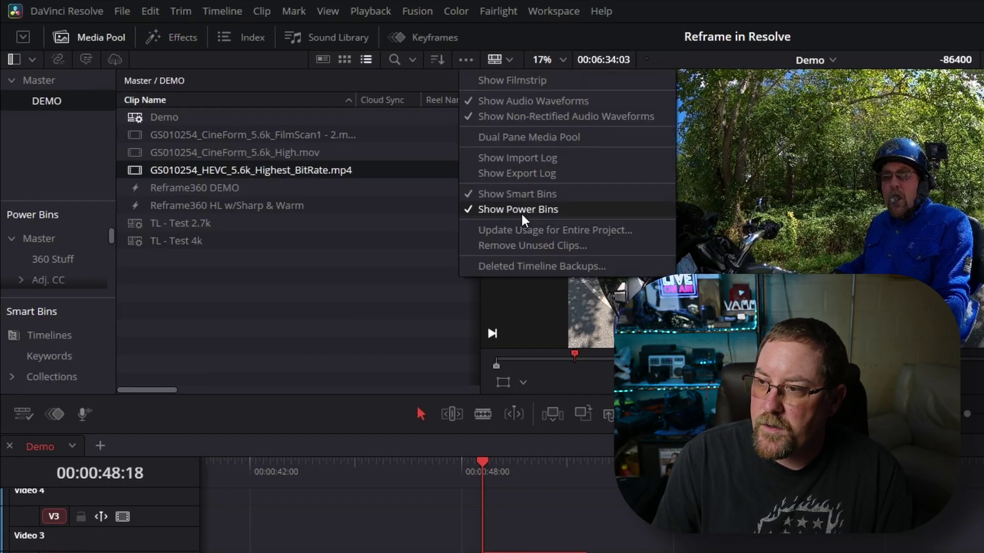
pyautogui.click(521, 210)
pyautogui.click(458, 60)
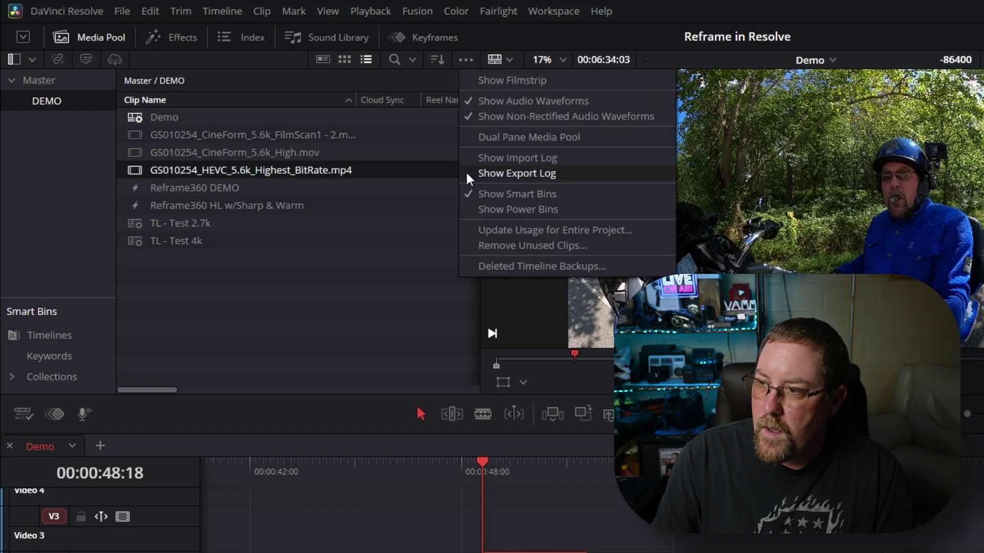
pyautogui.click(505, 210)
pyautogui.click(45, 239)
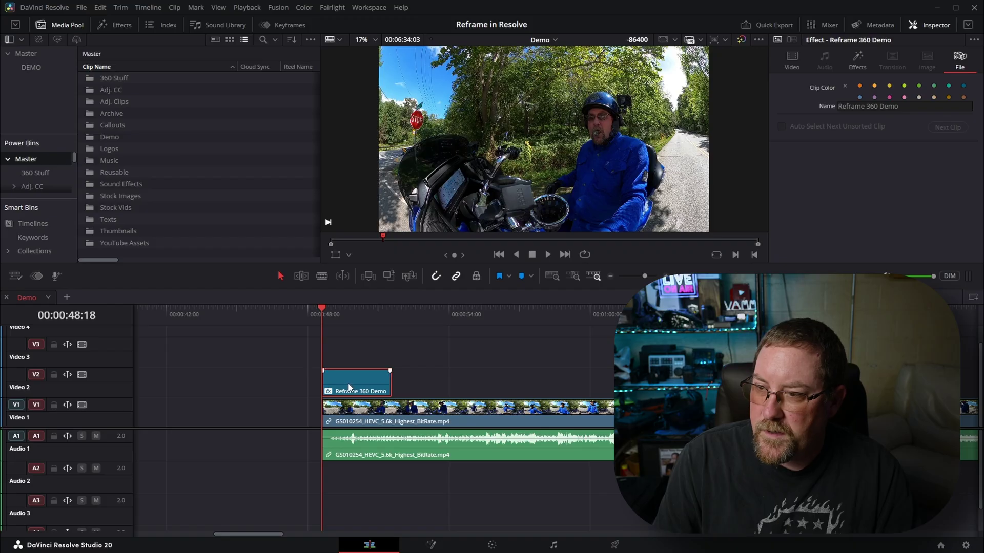
pyautogui.moveTo(348, 388); pyautogui.dragTo(213, 254)
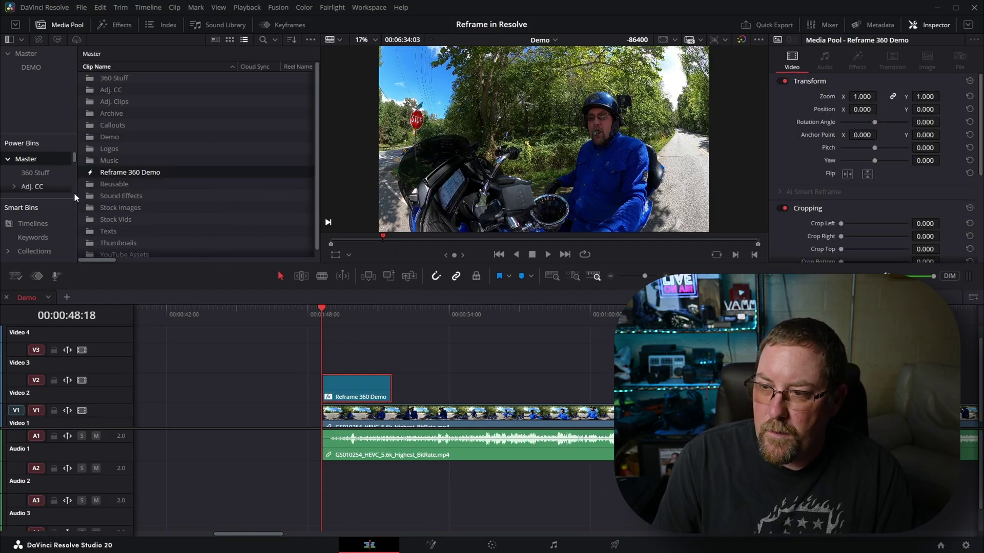
# Step: Swap the V2 adjustment clip for the saved Reframe 360 Demo and split V1 at 00:02:11:09
pyautogui.press('Delete')
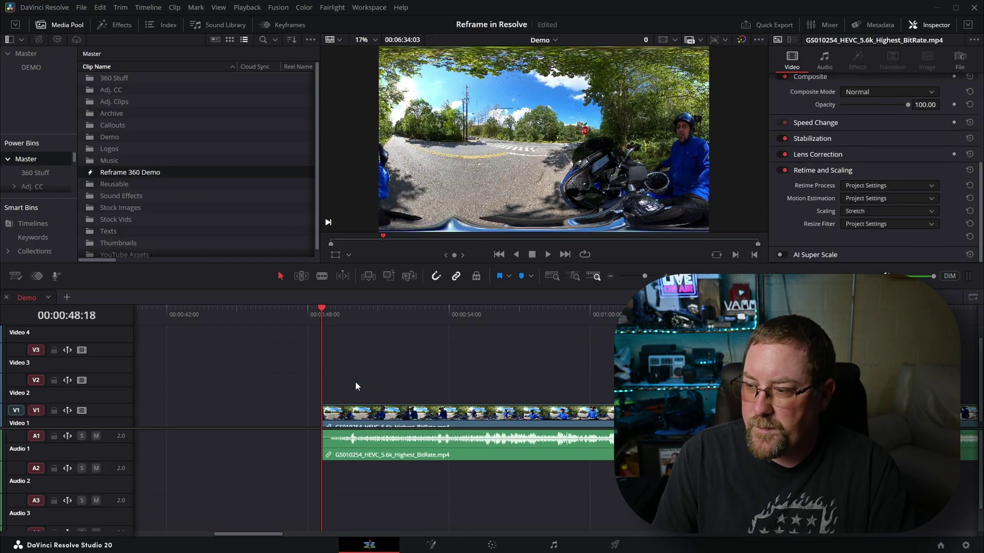
pyautogui.moveTo(119, 172); pyautogui.dragTo(328, 396)
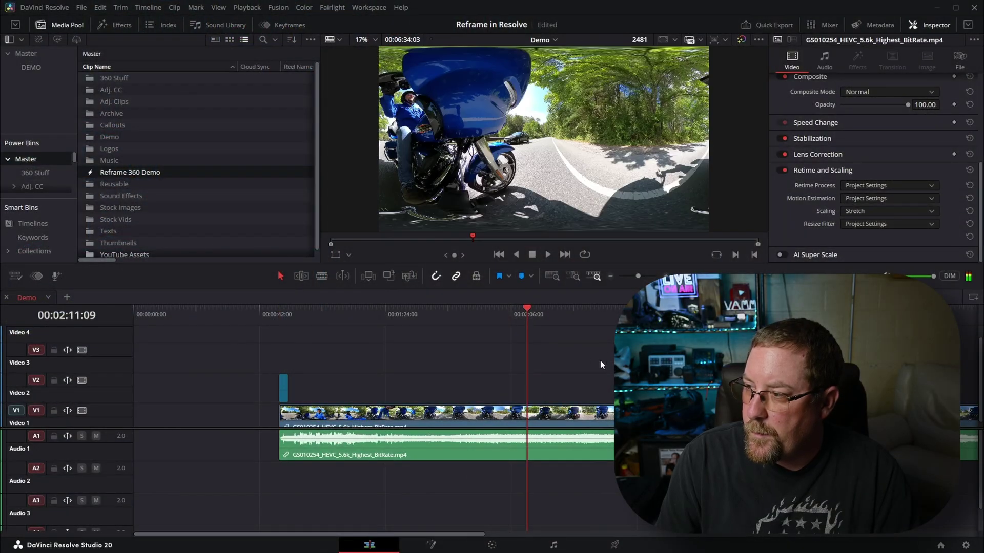
pyautogui.hotkey('ctrl', 'b')
# Step: Split the riding clip at 00:02:36:23 and delete the first and third pieces
pyautogui.click(556, 314)
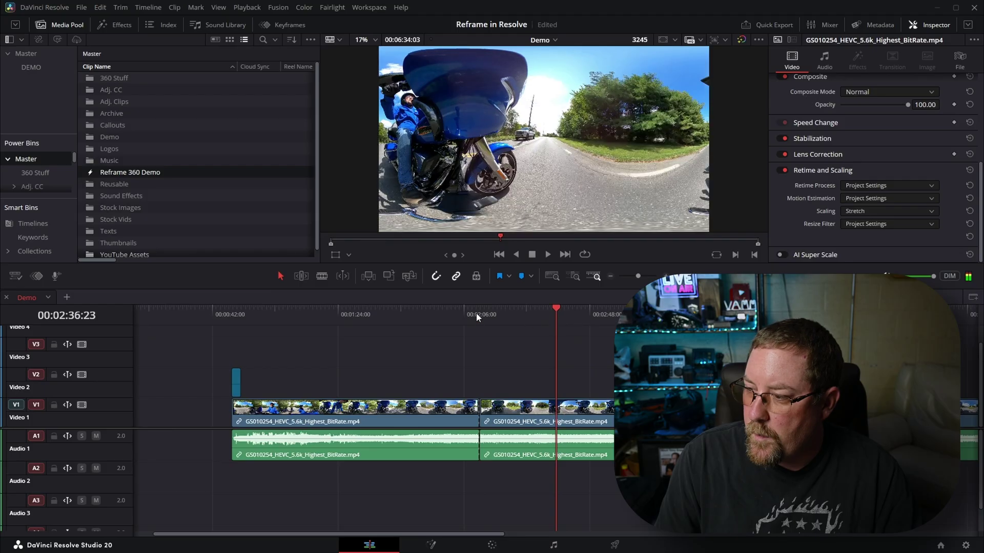
pyautogui.hotkey('ctrl', 'b')
pyautogui.moveTo(238, 381); pyautogui.dragTo(484, 393)
pyautogui.click(430, 423)
pyautogui.keyDown('ctrl'); pyautogui.click(584, 421); pyautogui.keyUp('ctrl')
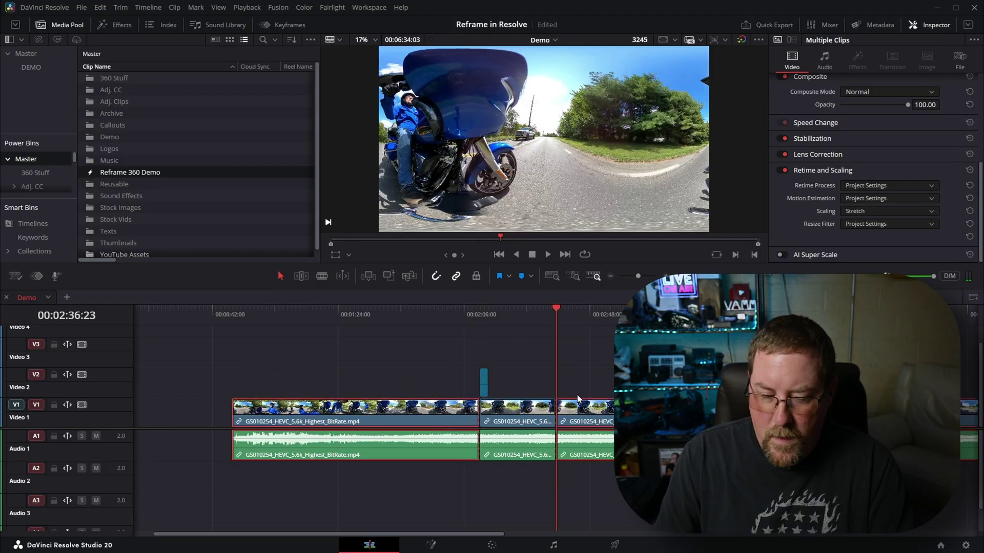
pyautogui.press('Delete')
# Step: Extend Reframe 360 Demo over the kept 02:11–02:36 section and show its Reframe360 settings
pyautogui.click(479, 311)
pyautogui.scroll(5, 527, 369)
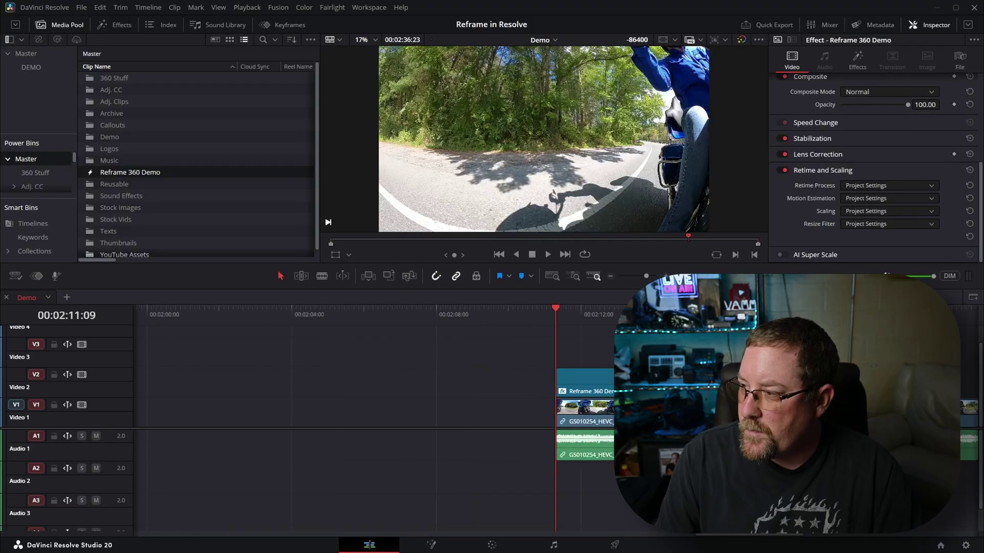
pyautogui.scroll(-4, 567, 382)
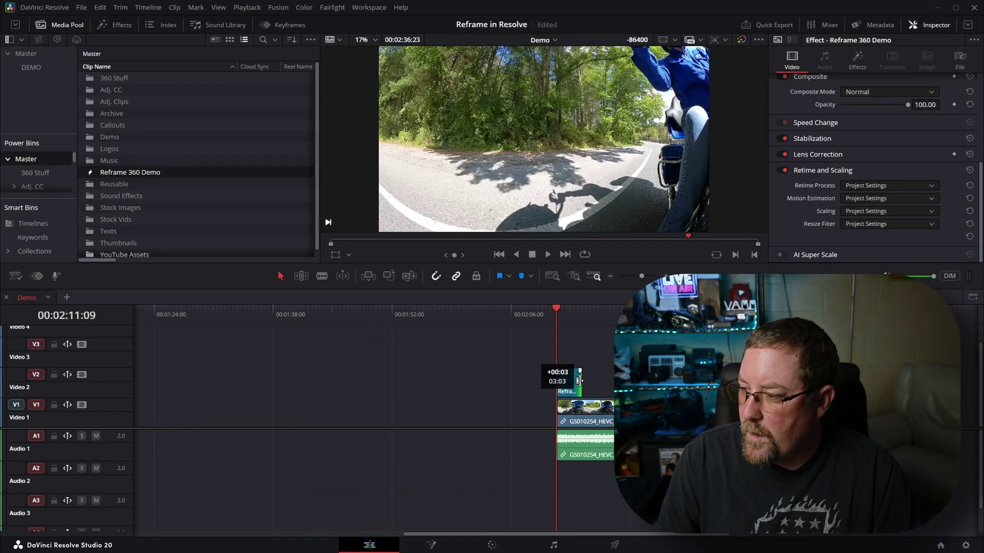
pyautogui.moveTo(579, 380); pyautogui.dragTo(772, 382)
pyautogui.hscroll(5, 398, 440)
pyautogui.click(393, 435)
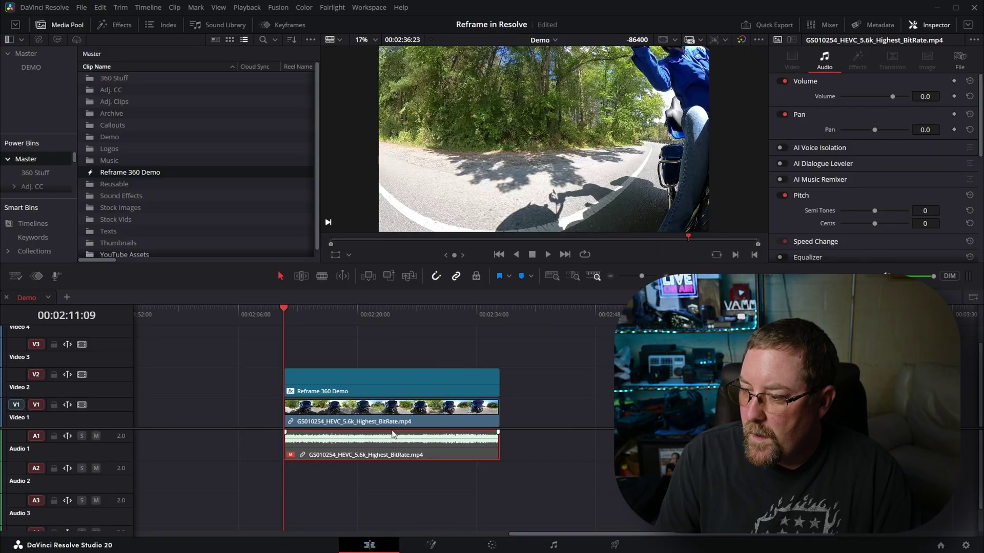
pyautogui.click(309, 394)
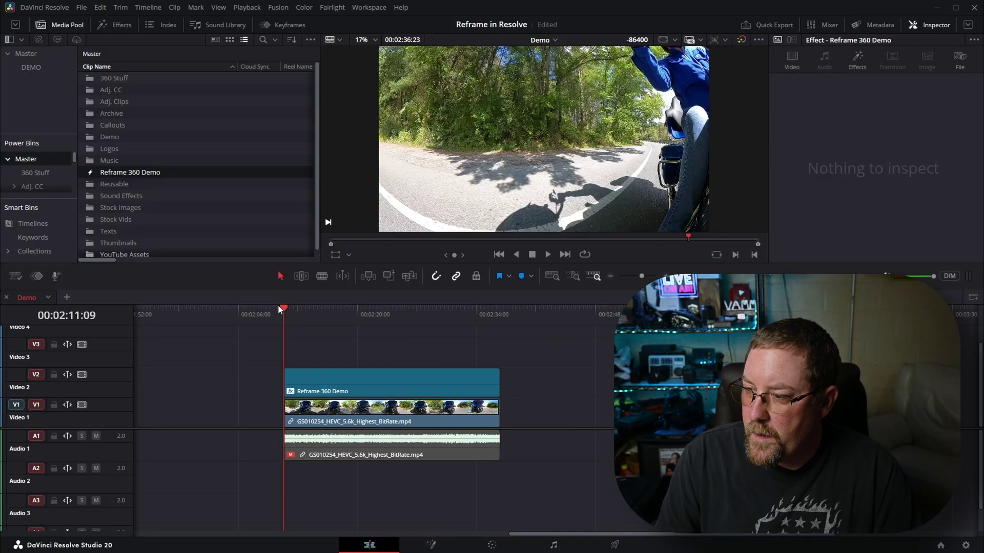
pyautogui.click(309, 396)
pyautogui.click(857, 60)
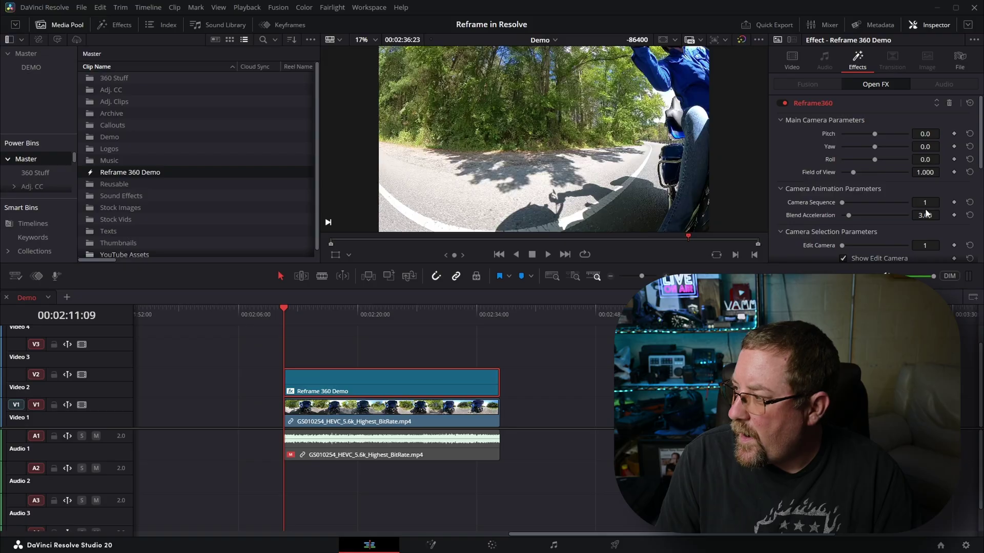
# Step: Turn off Show Edit Camera, keyframe Camera Sequence 3 at the start, then 4 a second later
pyautogui.click(844, 258)
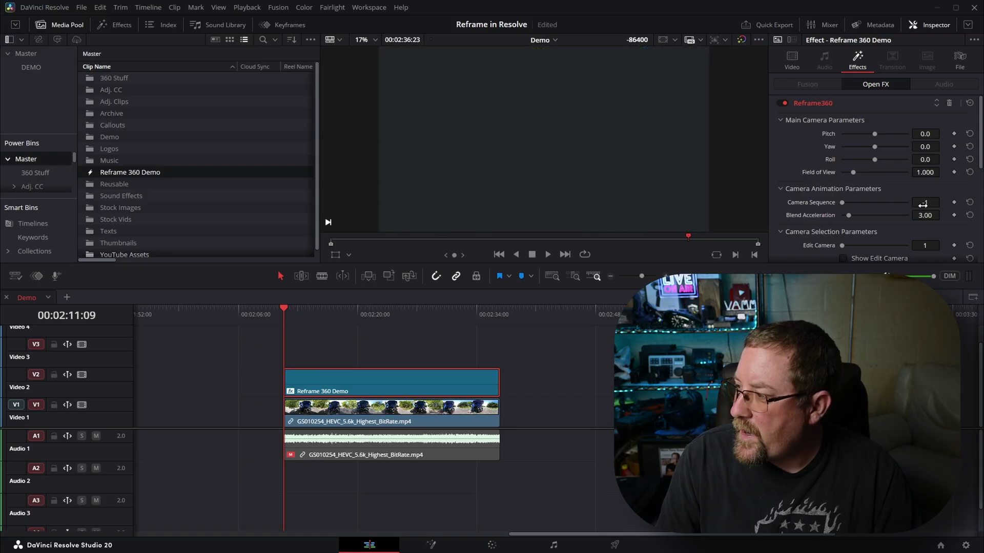
pyautogui.moveTo(925, 203)
pyautogui.mouseDown()
pyautogui.moveTo(935, 202)
pyautogui.moveTo(920, 203)
pyautogui.mouseUp()
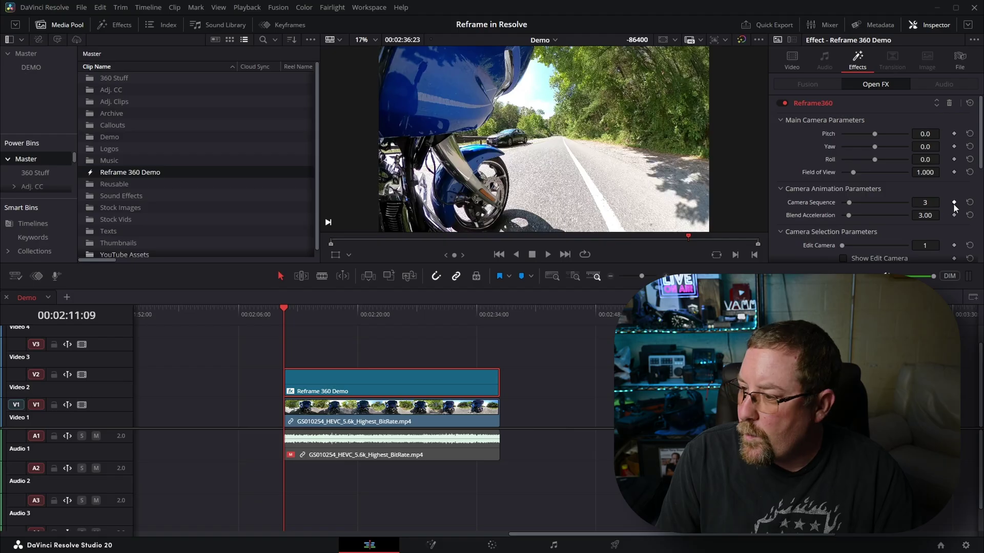
pyautogui.click(300, 313)
pyautogui.click(328, 343)
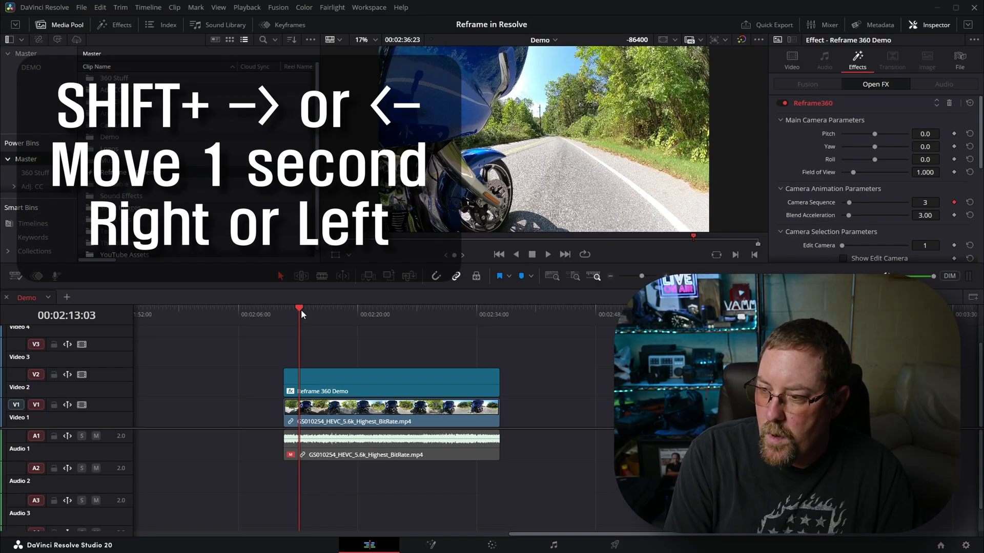
pyautogui.hotkey('shift', 'Right')
pyautogui.hotkey('shift', 'Right')
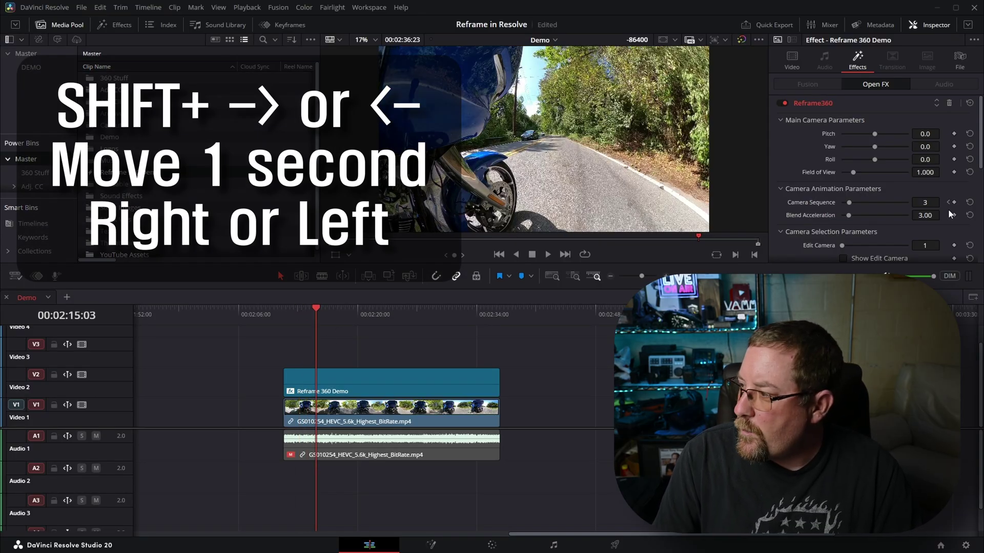
pyautogui.moveTo(926, 203); pyautogui.dragTo(942, 202)
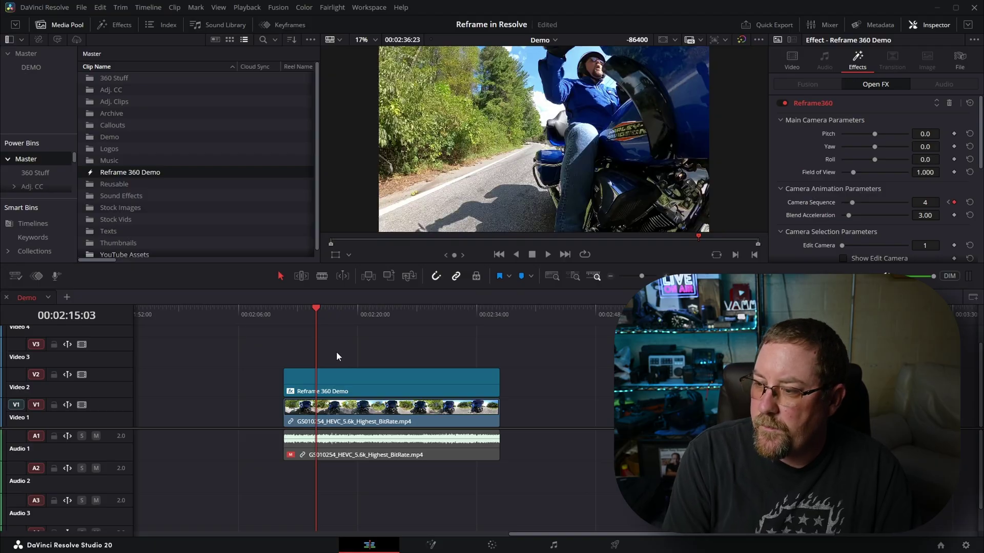
# Step: Step further ahead and keyframe the Camera Sequence to 6, then 3, ending on 2
pyautogui.hotkey('shift', 'Right')
pyautogui.hotkey('shift', 'Right')
pyautogui.hotkey('shift', 'Right')
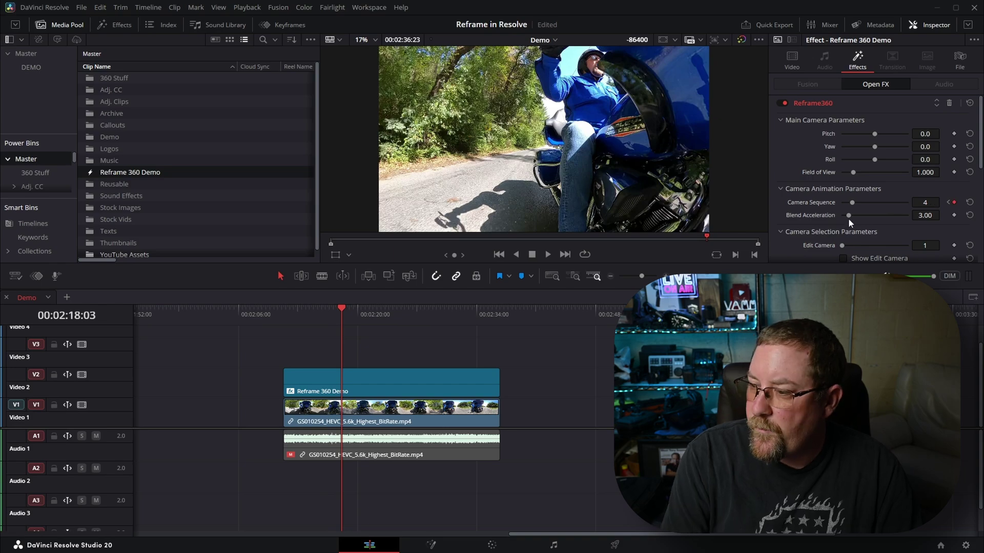
pyautogui.hotkey('shift', 'Right')
pyautogui.hotkey('shift', 'Right')
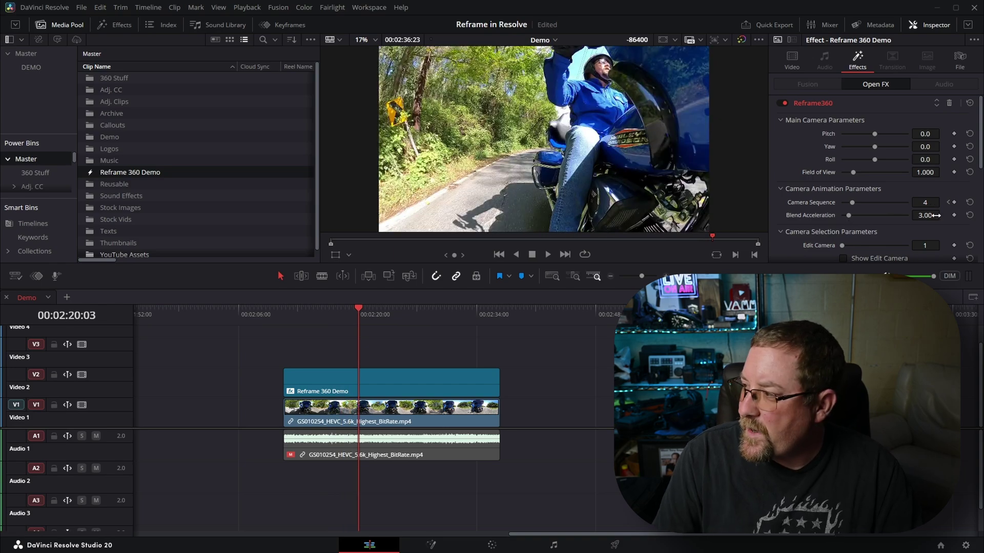
pyautogui.moveTo(924, 203); pyautogui.dragTo(926, 203)
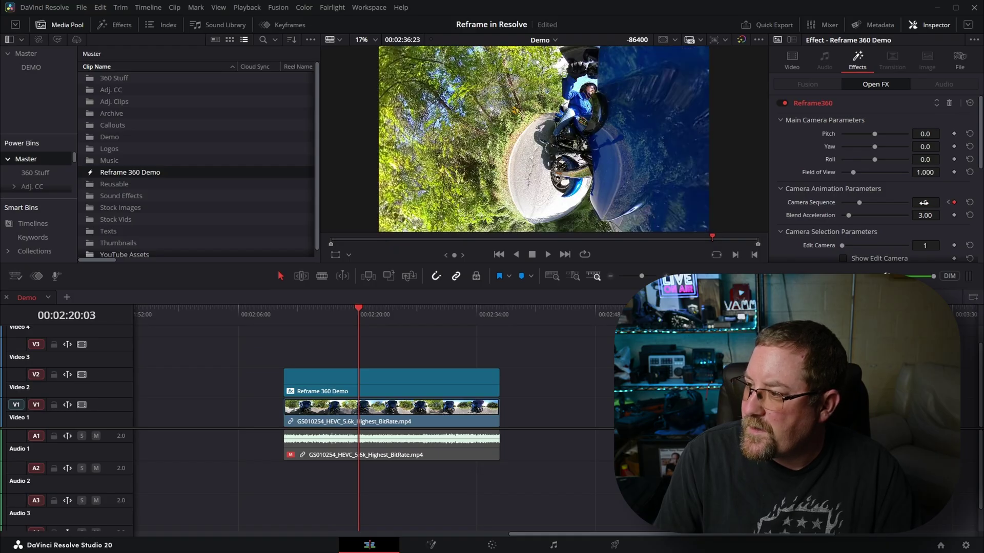
pyautogui.press('space')
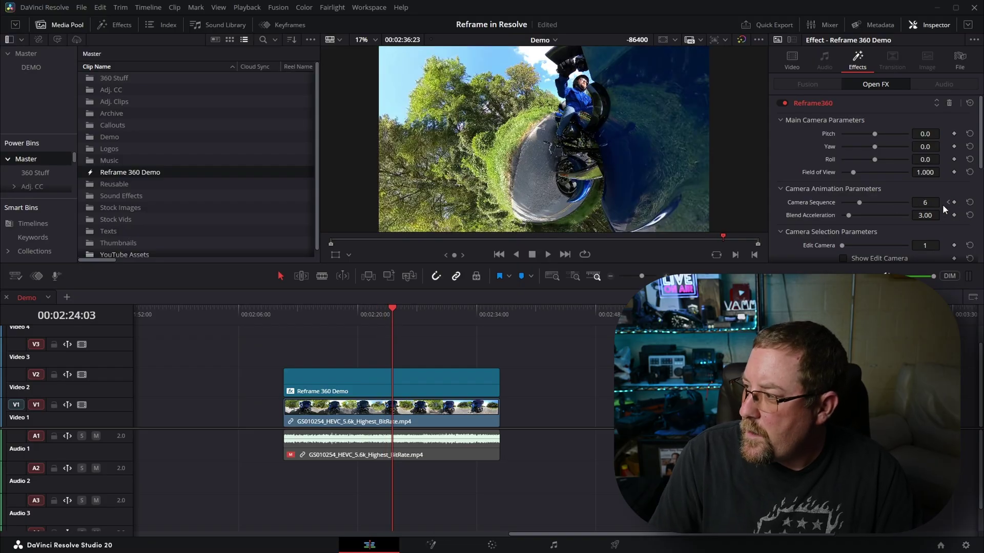
pyautogui.moveTo(859, 202); pyautogui.dragTo(849, 202)
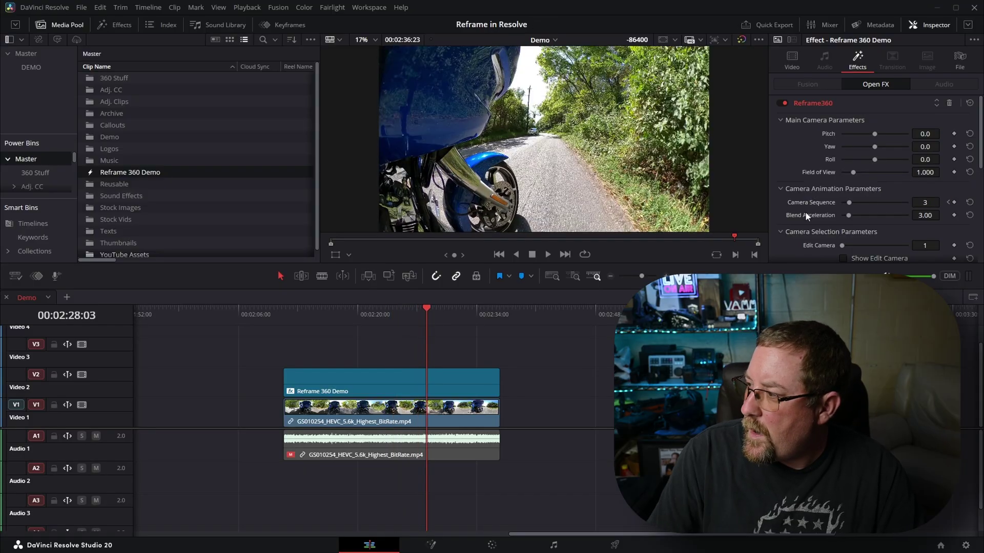
pyautogui.moveTo(924, 202); pyautogui.dragTo(920, 202)
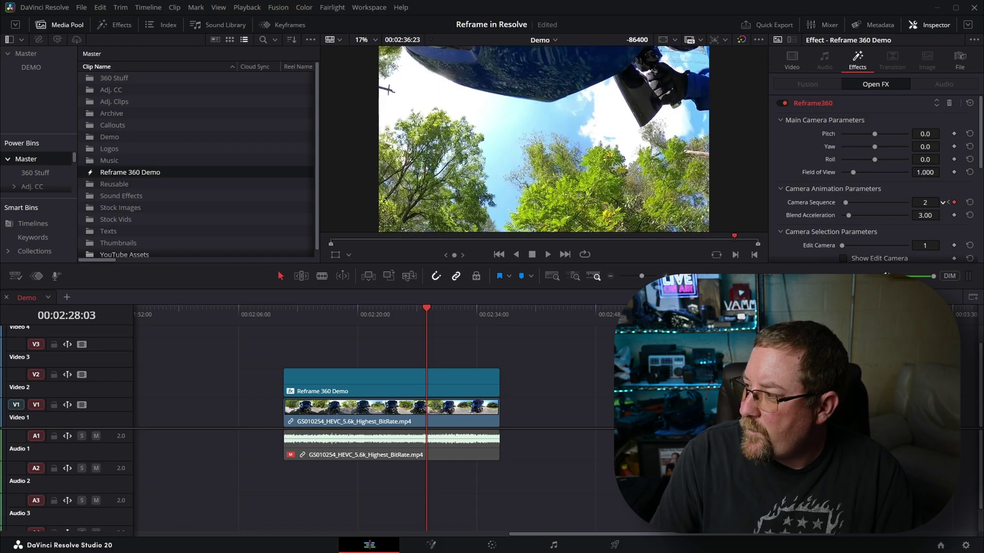
# Step: Play the Reframe 360 Demo clip from its start to review the camera cuts
pyautogui.click(283, 308)
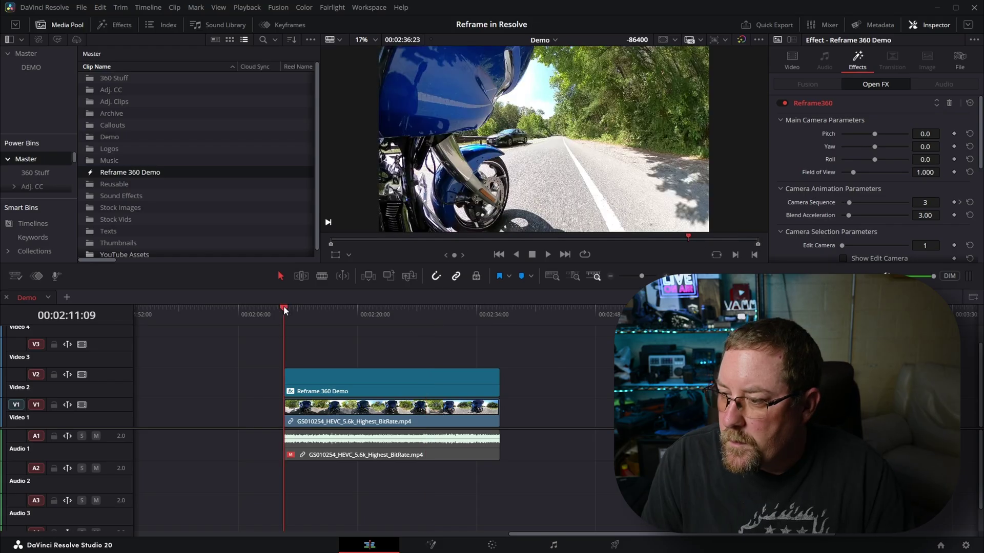
pyautogui.press('space')
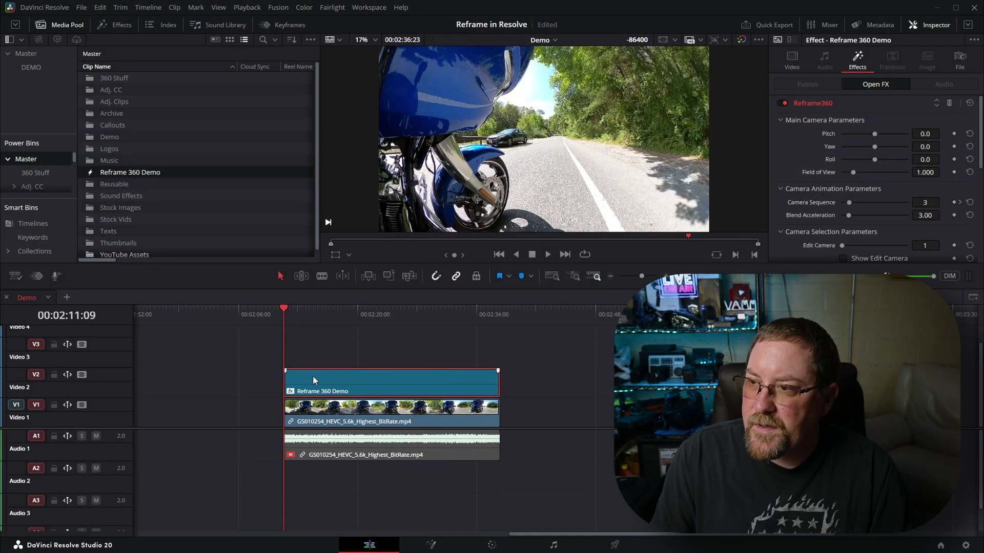
pyautogui.click(290, 24)
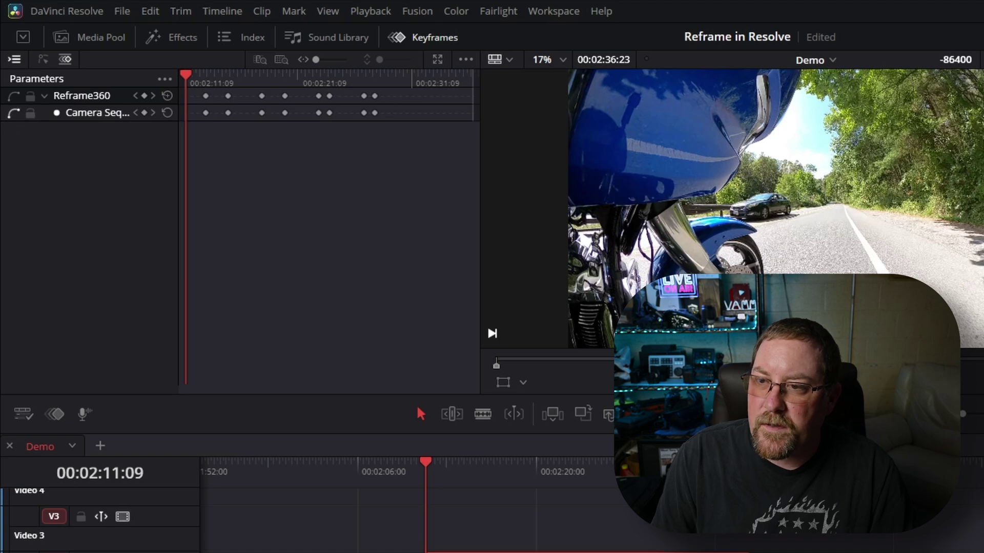
# Step: Show the Camera Sequence keyframes as a curve stepping 3, 4, 6, 3, 2
pyautogui.click(43, 60)
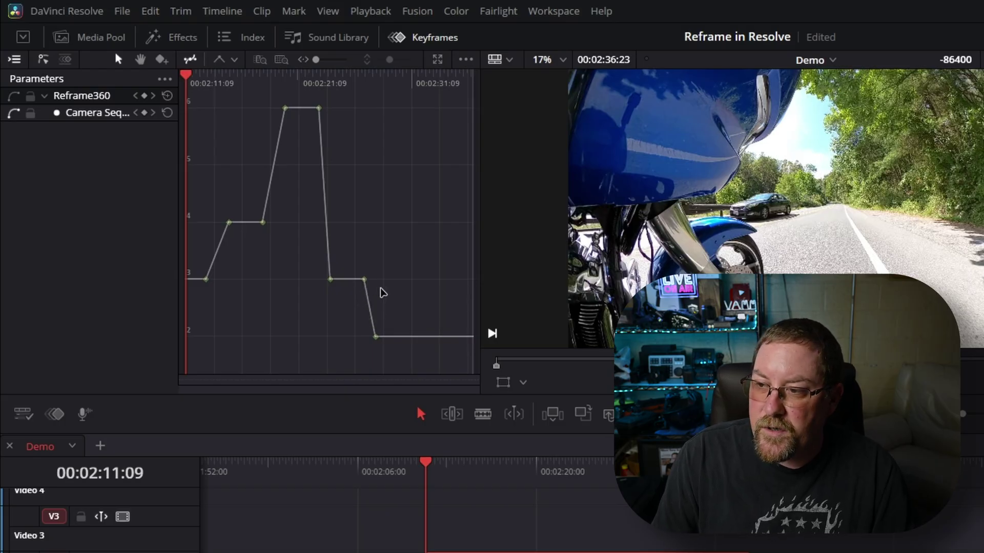
# Step: Drag a Camera Sequence keyframe up to camera 4 and later, then return it to 3
pyautogui.click(365, 280)
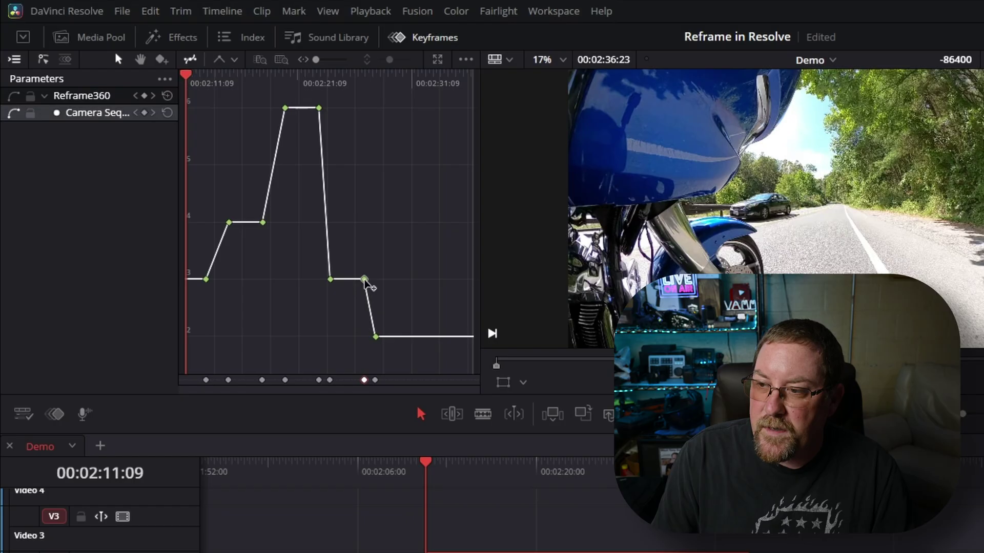
pyautogui.moveTo(365, 279); pyautogui.dragTo(360, 246)
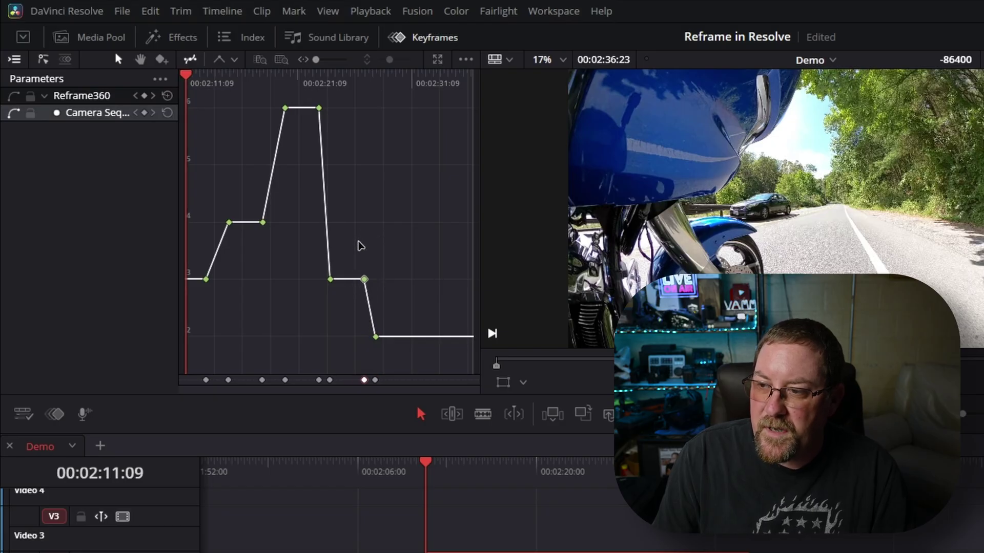
pyautogui.moveTo(364, 281)
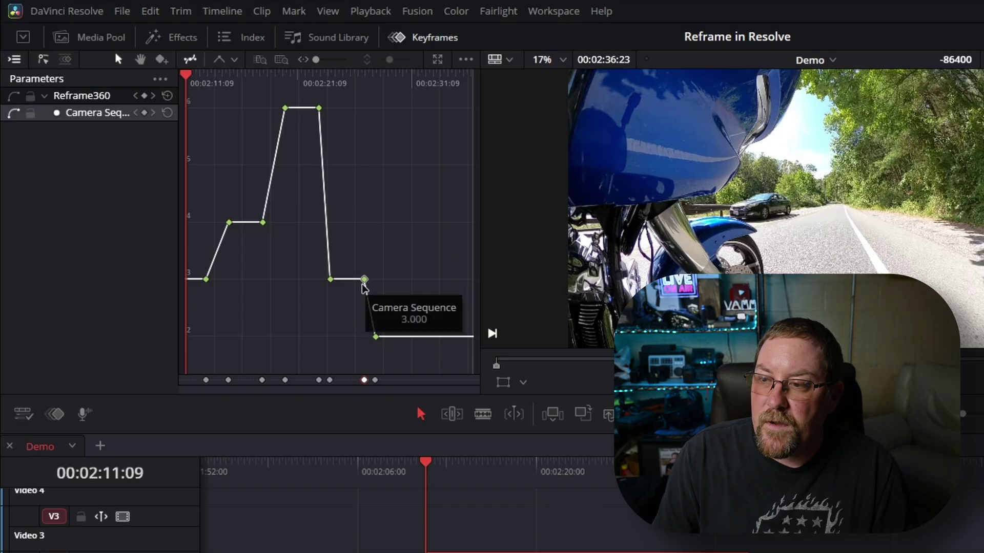
pyautogui.moveTo(365, 283)
pyautogui.mouseDown()
pyautogui.moveTo(380, 285)
pyautogui.moveTo(352, 282)
pyautogui.moveTo(379, 283)
pyautogui.moveTo(368, 277)
pyautogui.mouseUp()
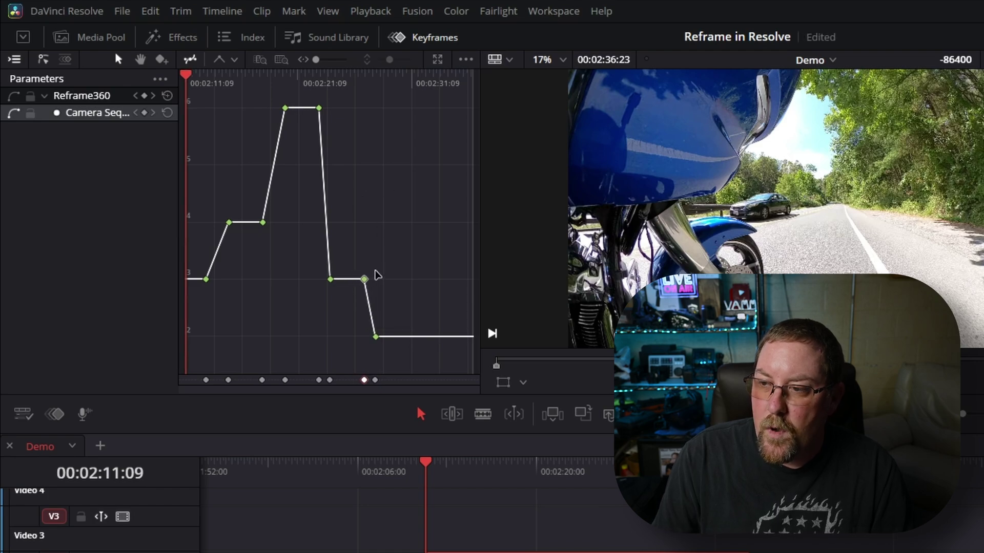
pyautogui.moveTo(365, 282); pyautogui.dragTo(445, 162)
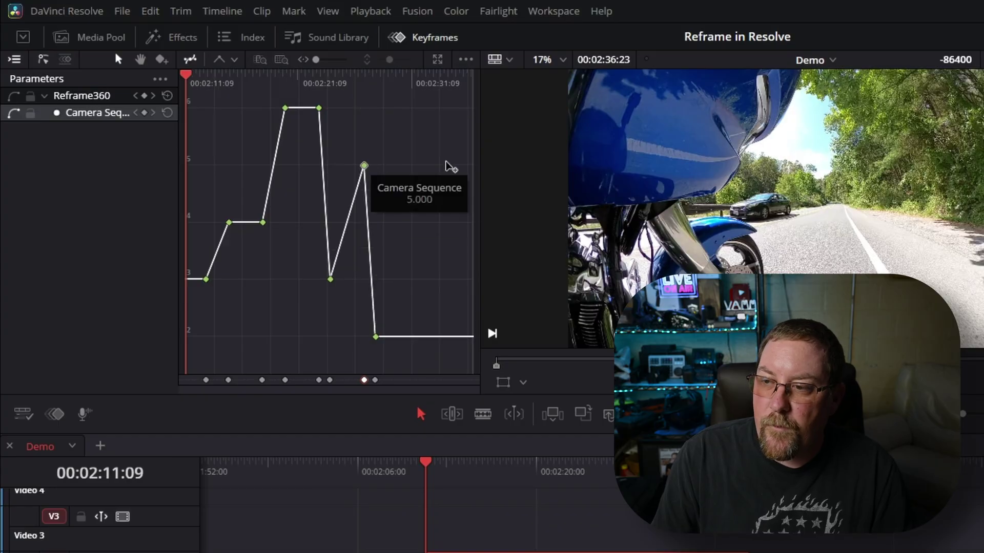
pyautogui.moveTo(343, 159); pyautogui.dragTo(380, 261)
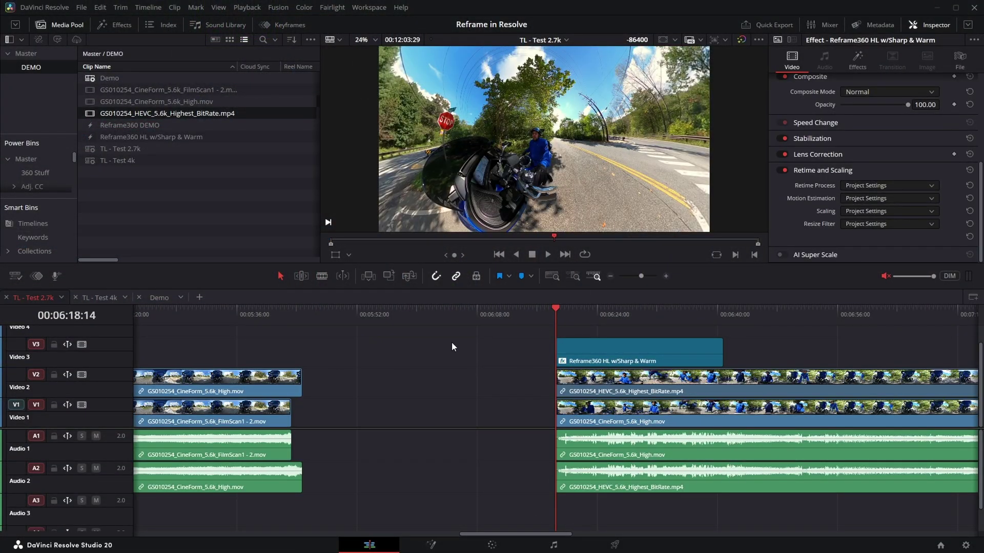
# Step: Disable the Reframe360 adjustment and toggle the HEVC clip to compare it with the CineForm clip
pyautogui.hscroll(-3, 363, 362)
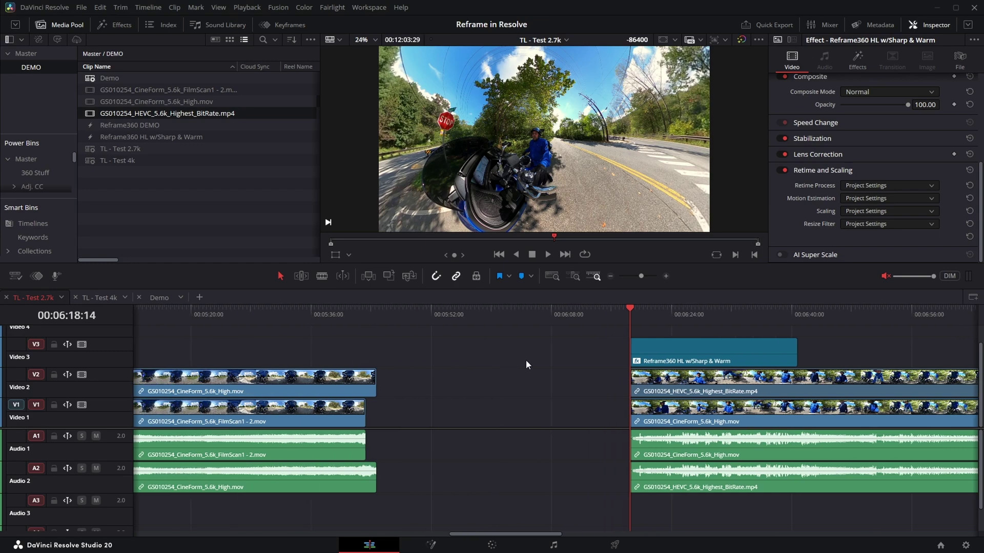
pyautogui.click(712, 351)
pyautogui.press('d')
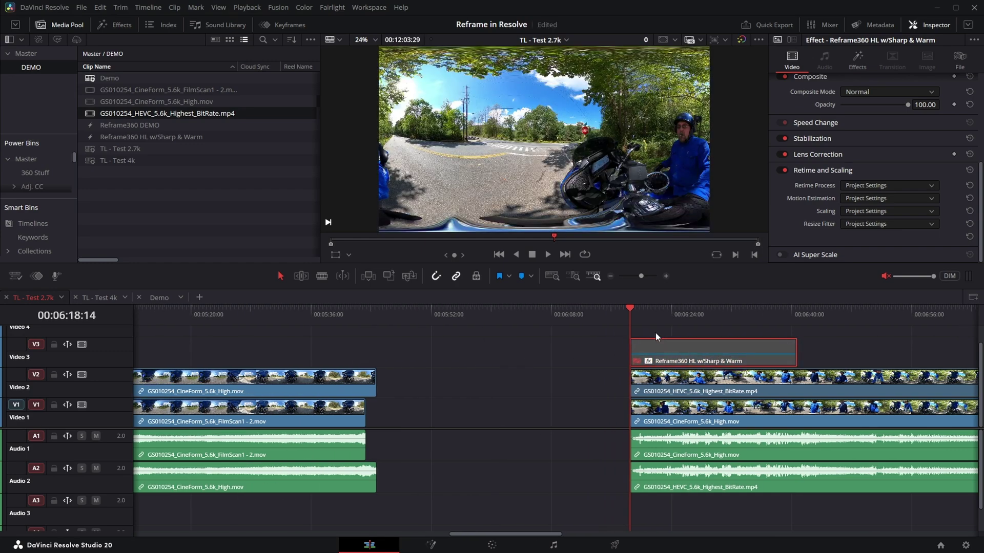
pyautogui.click(667, 393)
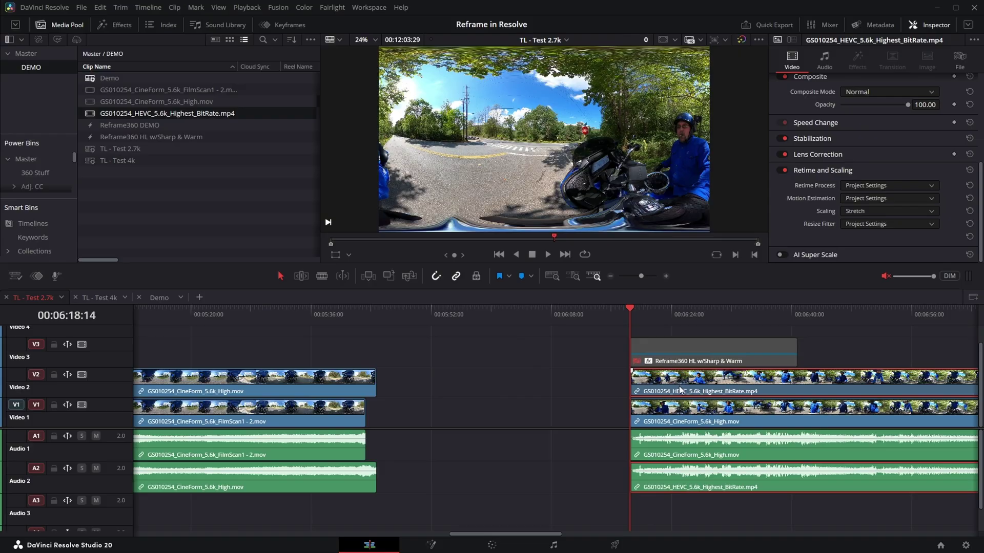
pyautogui.click(688, 422)
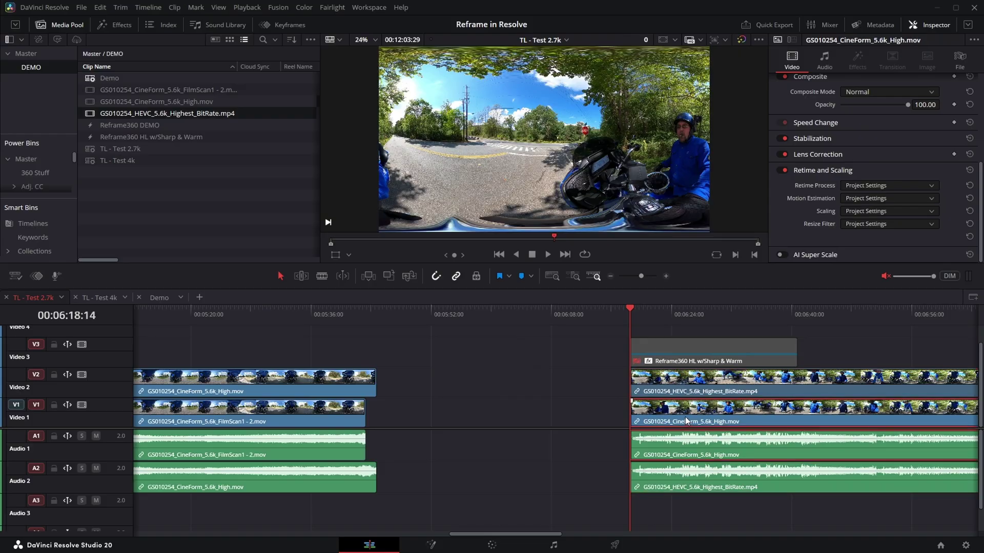
pyautogui.click(660, 391)
pyautogui.press('d')
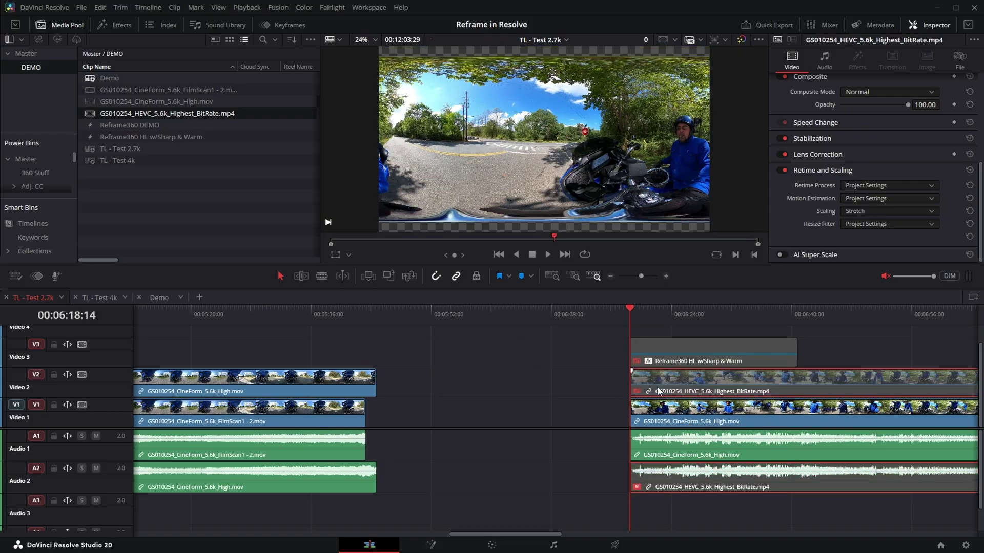
pyautogui.press('d')
pyautogui.press('d')
pyautogui.press('d')
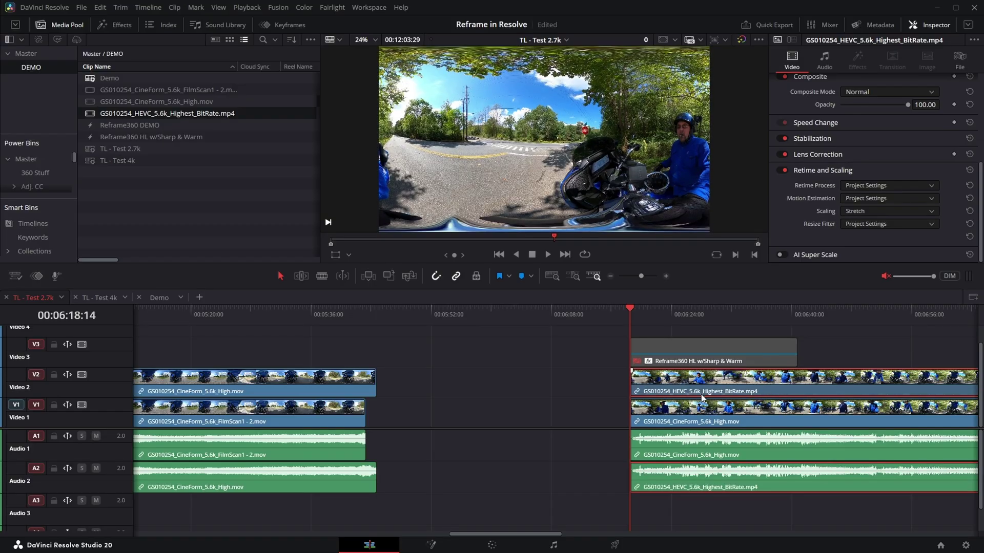
# Step: Set the HEVC clip's scaling to Project Settings and inspect the footage zoomed to 999%
pyautogui.click(874, 210)
pyautogui.click(871, 227)
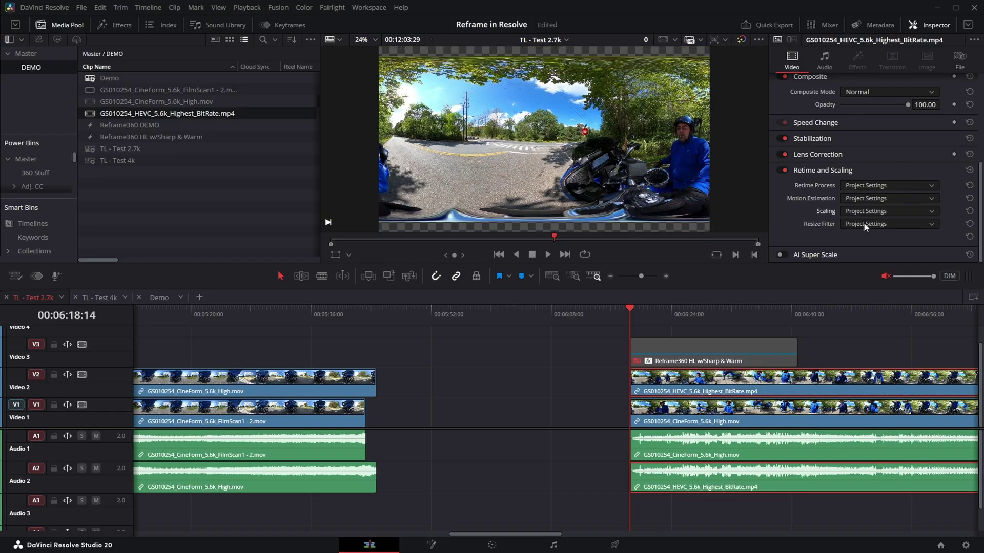
pyautogui.press('d')
pyautogui.press('d')
pyautogui.press('d')
pyautogui.press('d')
pyautogui.scroll(5, 490, 103)
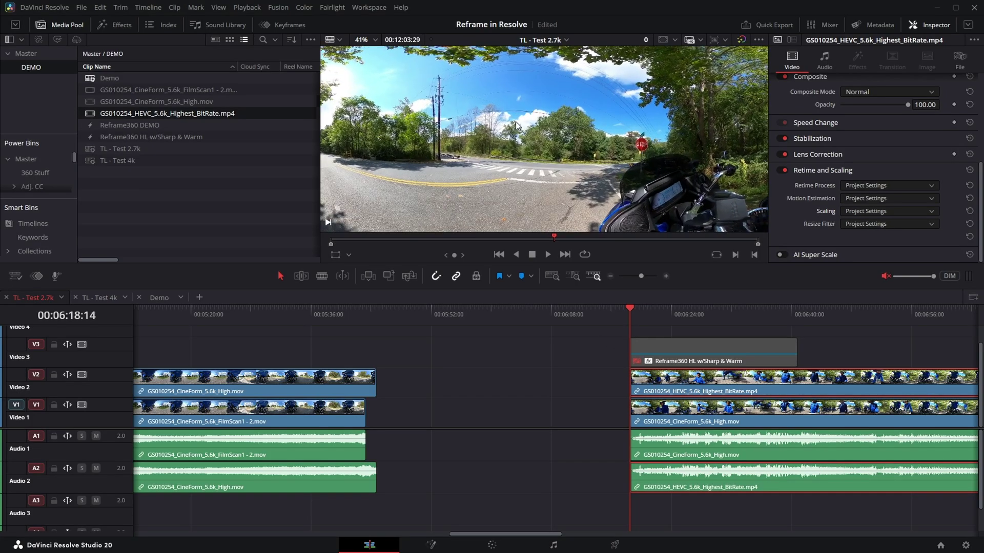
pyautogui.scroll(10, 511, 114)
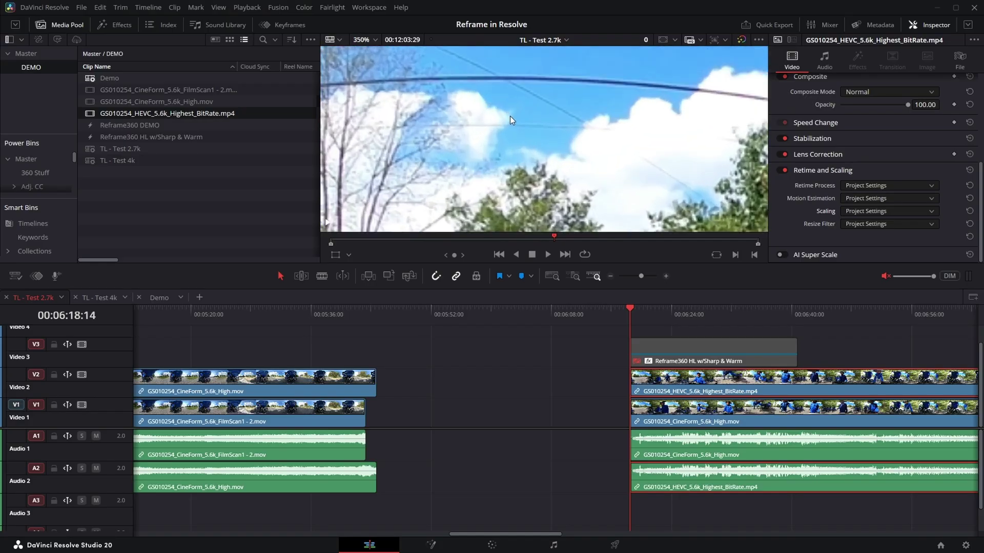
pyautogui.scroll(5, 509, 116)
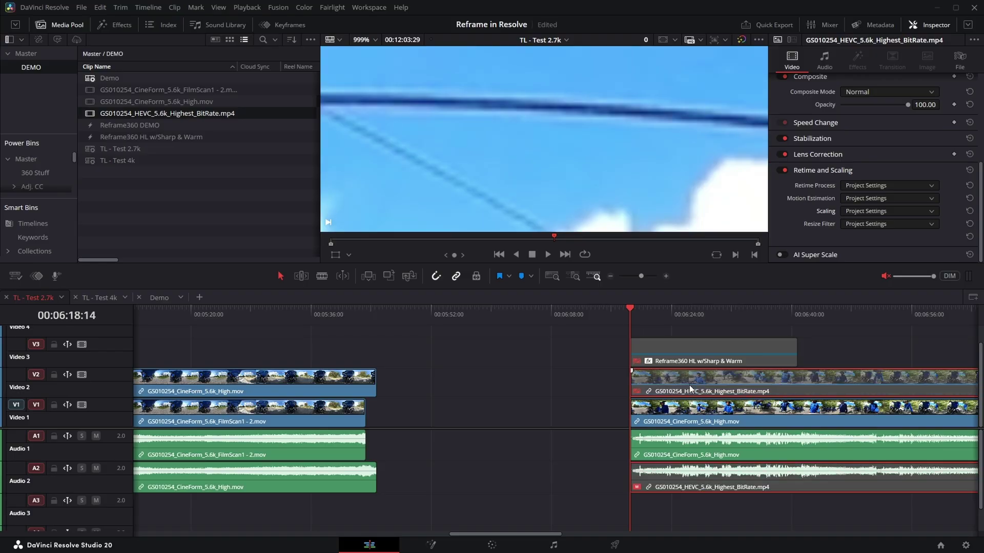
pyautogui.press('d')
pyautogui.press('d')
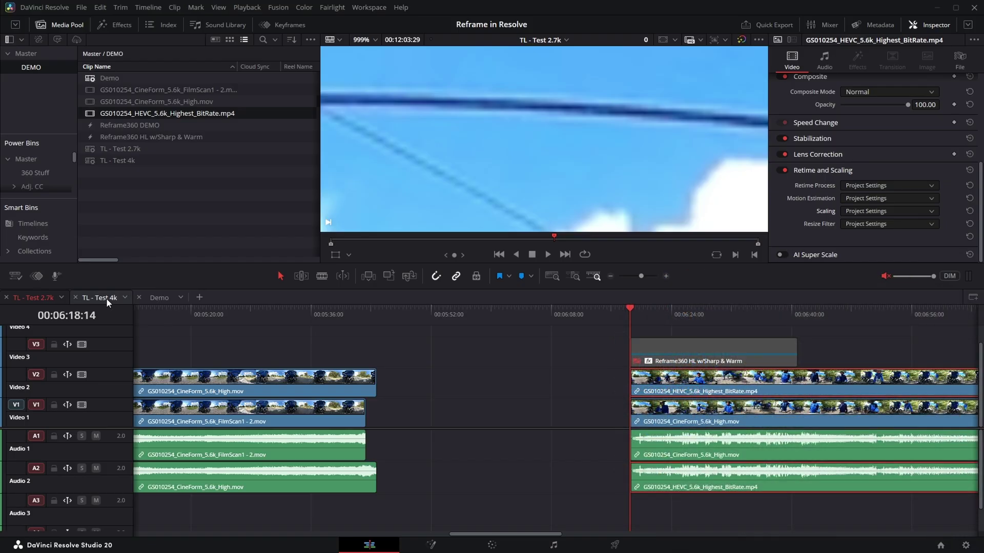
pyautogui.click(106, 299)
# Step: On TL - Test 4k, disable Reframe360, set scaling to Project Settings, and zoom in on the sky cable
pyautogui.click(582, 357)
pyautogui.press('d')
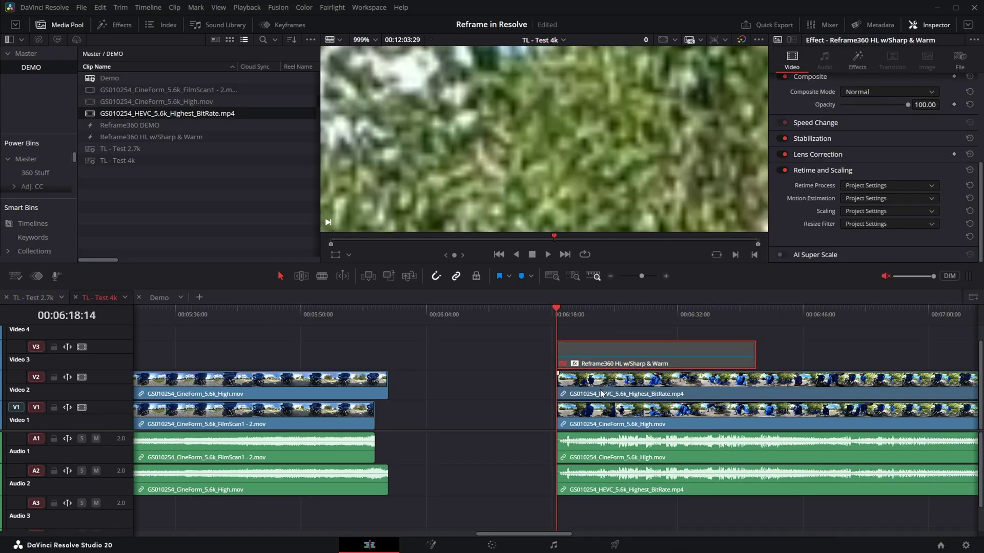
pyautogui.click(871, 226)
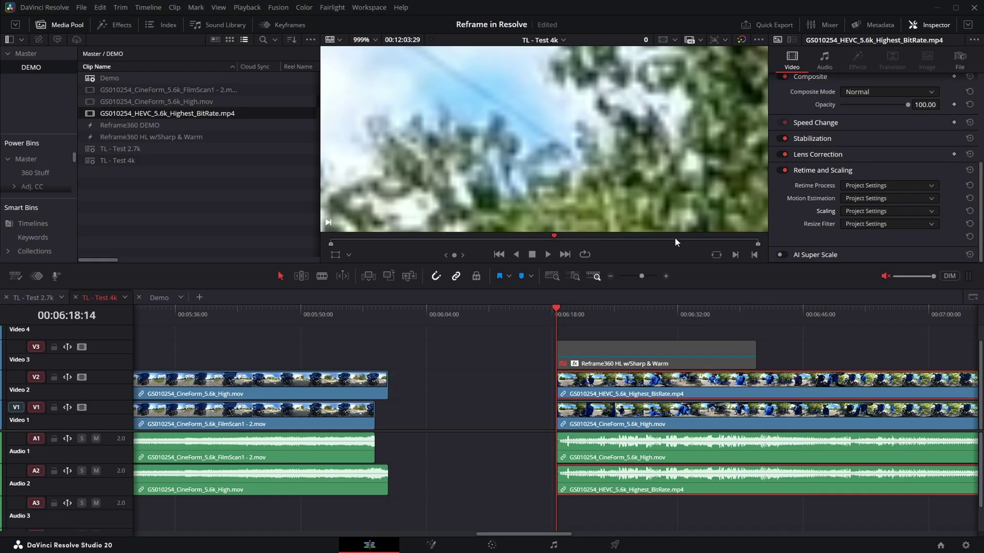
pyautogui.hotkey('shift', 'z')
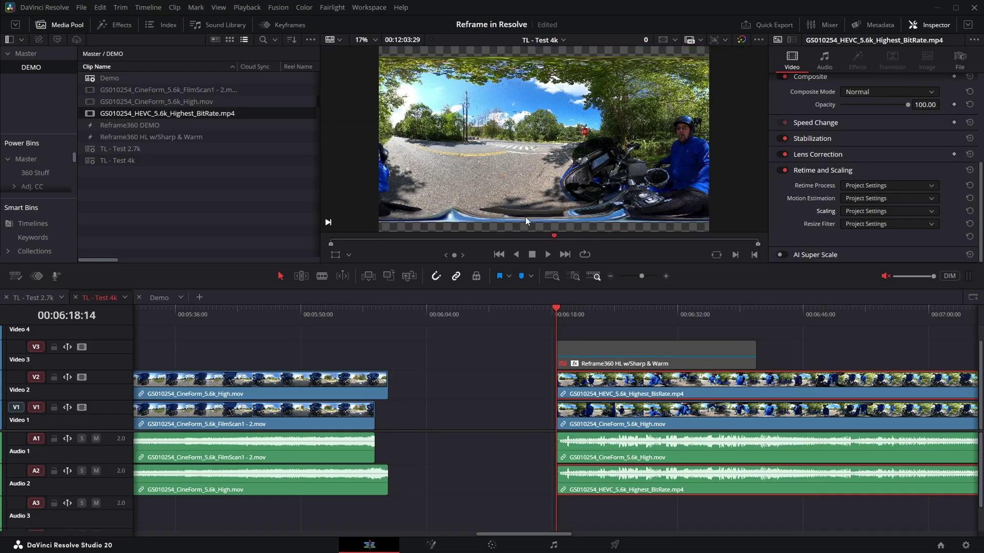
pyautogui.scroll(6, 515, 122)
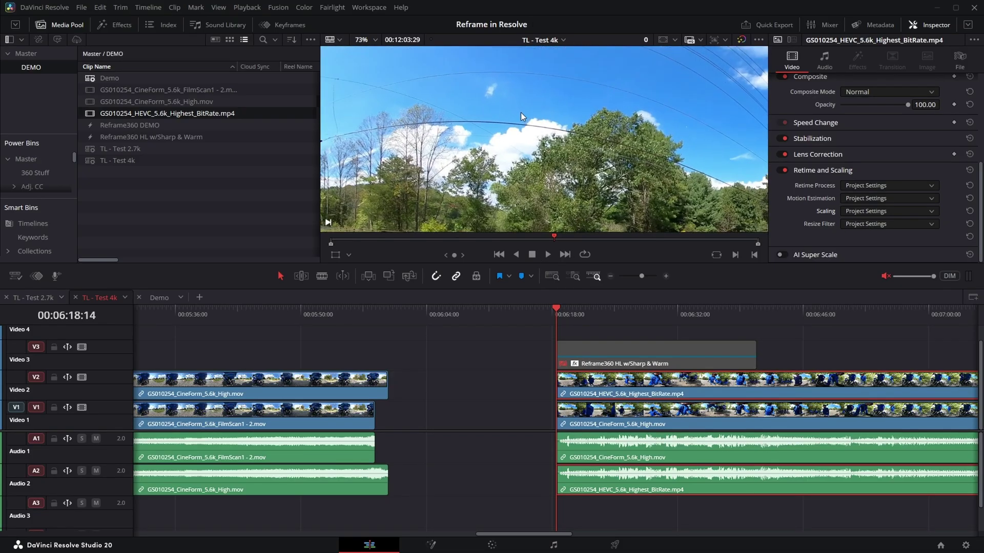
pyautogui.scroll(8, 516, 121)
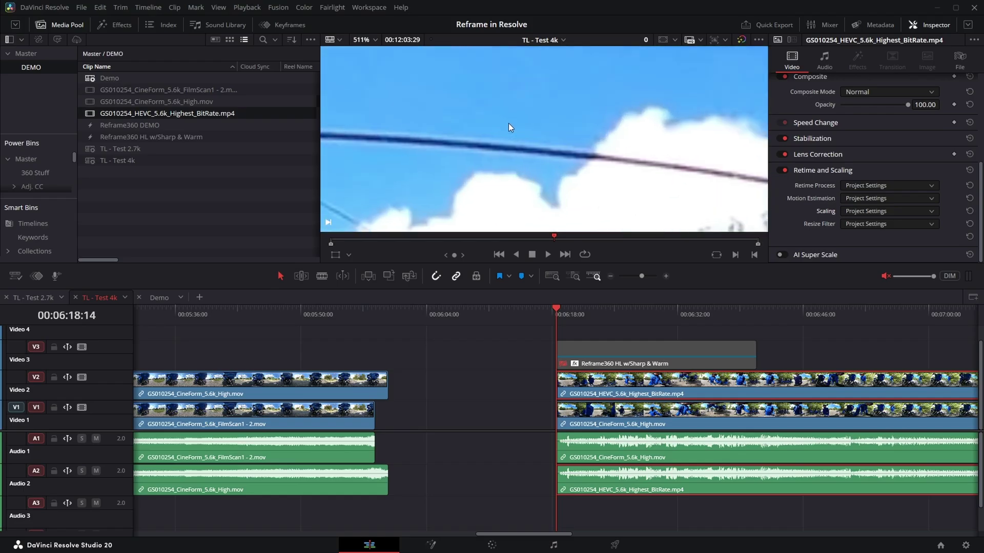
pyautogui.scroll(4, 505, 117)
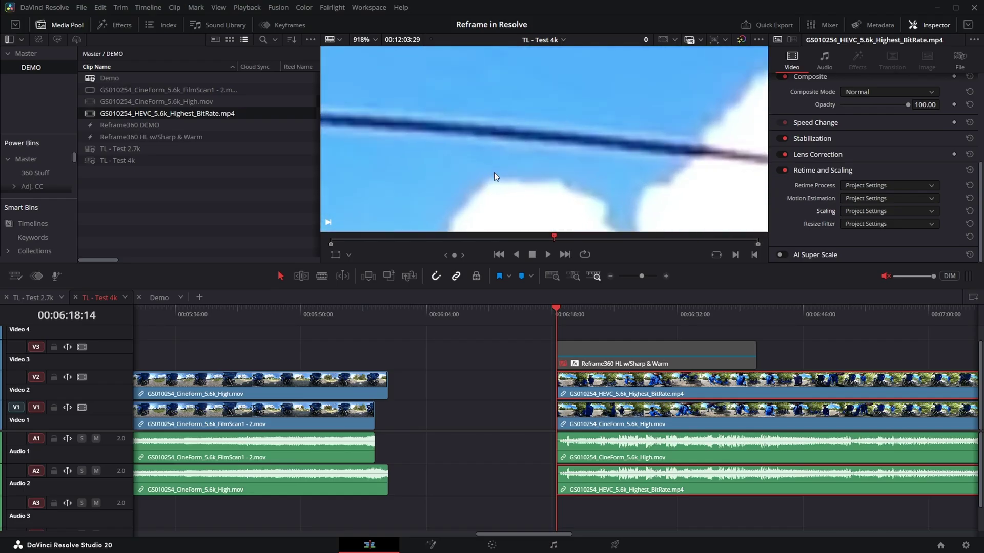